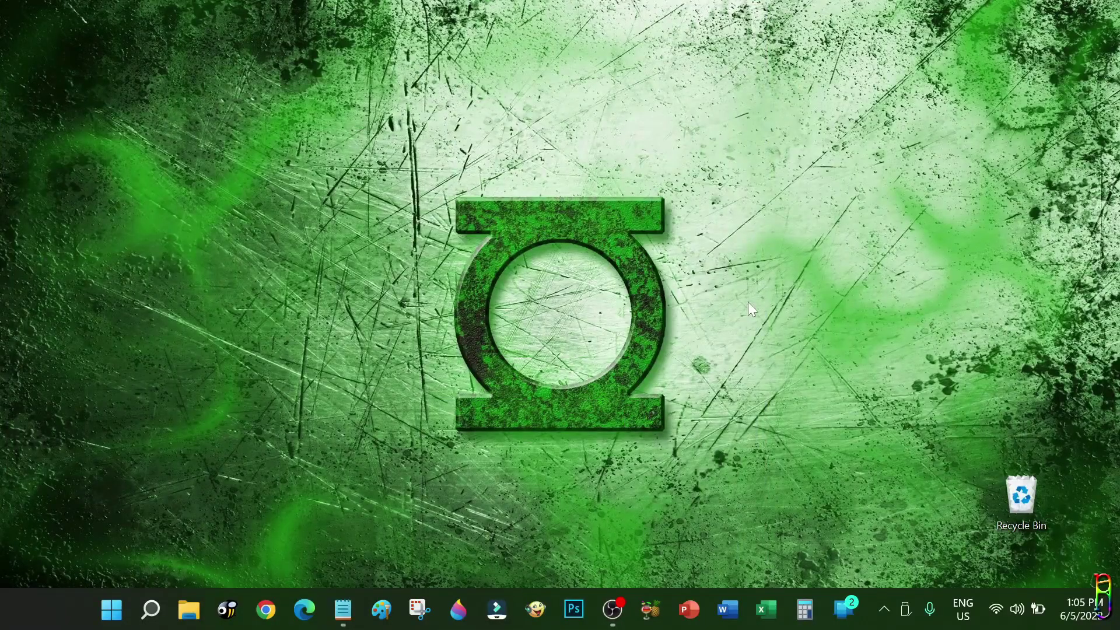
# Open the Start menu showing pinned apps and recent files like Telemetry - NOTES.txt
pyautogui.click(110, 612)
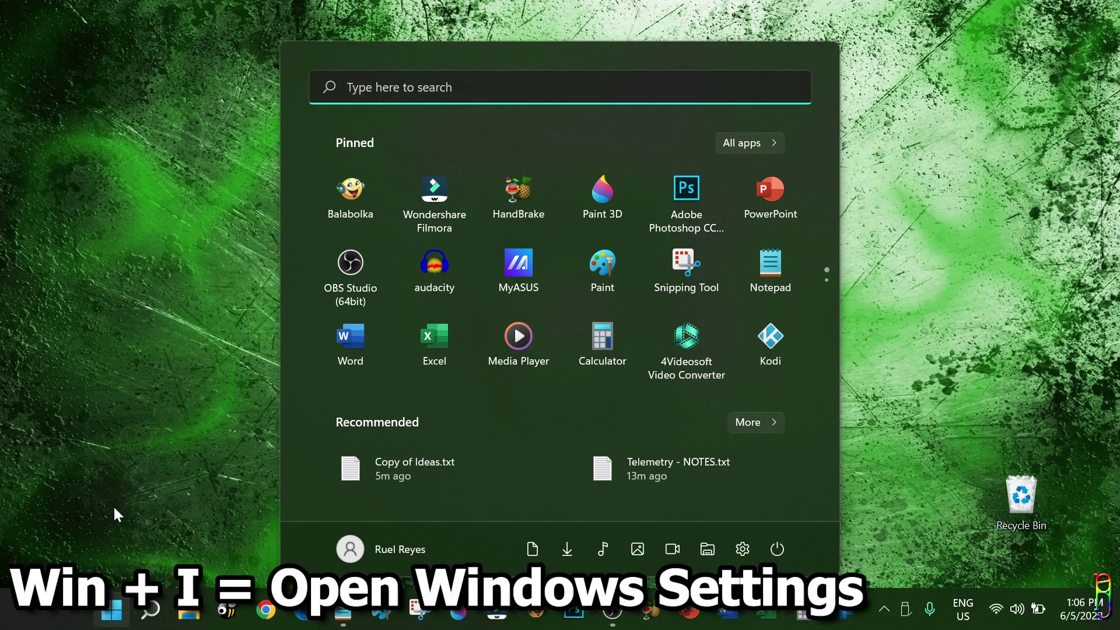
pyautogui.press('super+i')
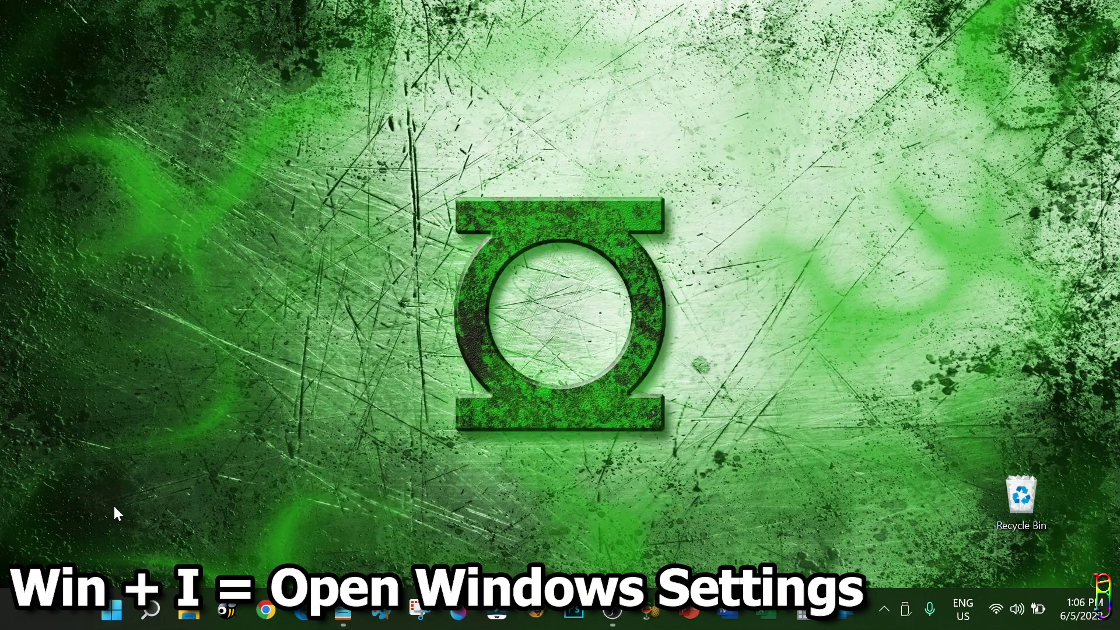
pyautogui.click(111, 610)
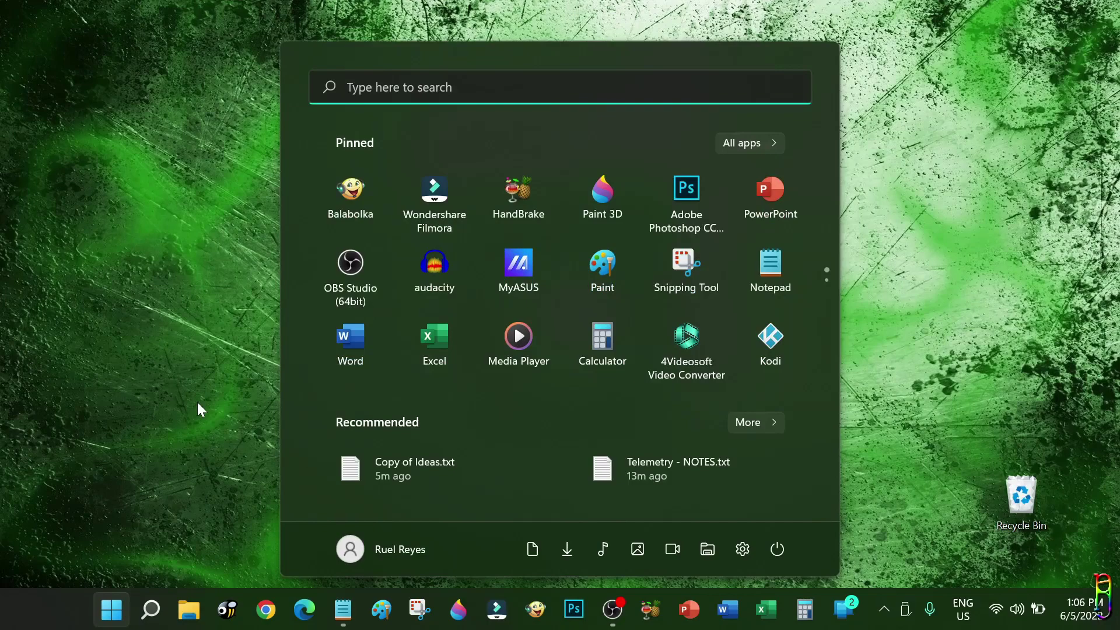
pyautogui.click(198, 404)
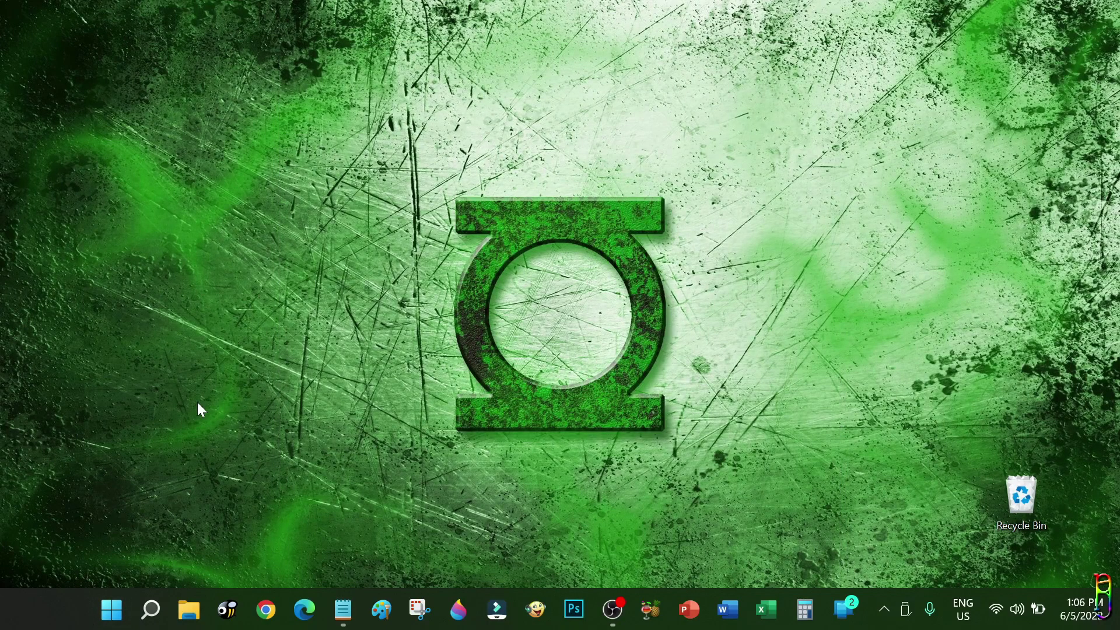
pyautogui.click(111, 610)
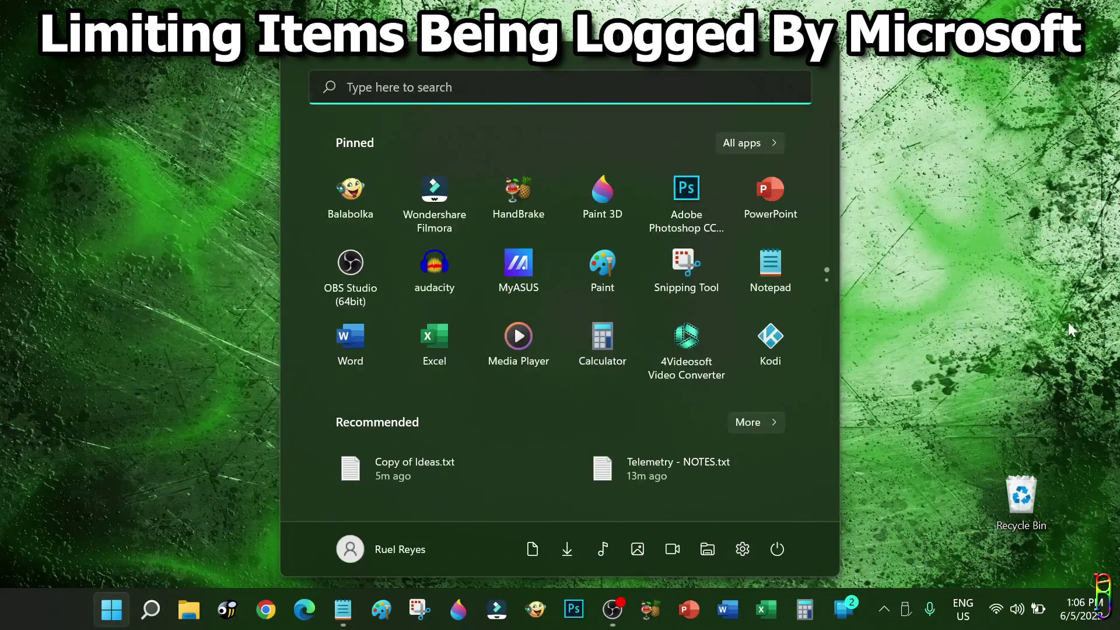
# Turn off Send optional diagnostic data under Privacy & security > Diagnostics & feedback
pyautogui.click(741, 549)
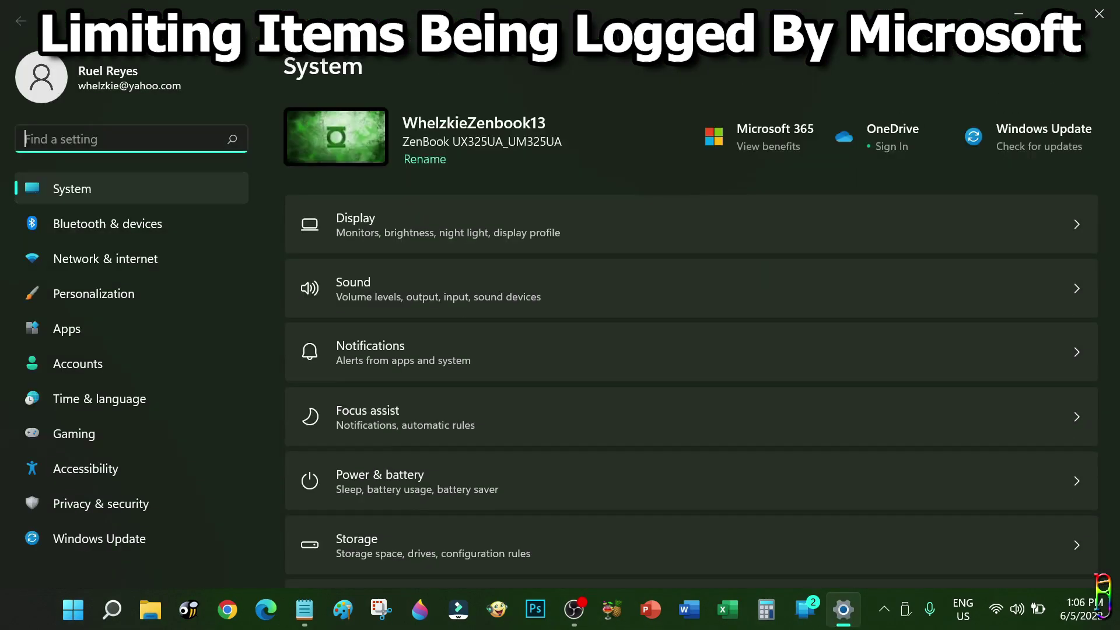
pyautogui.click(124, 503)
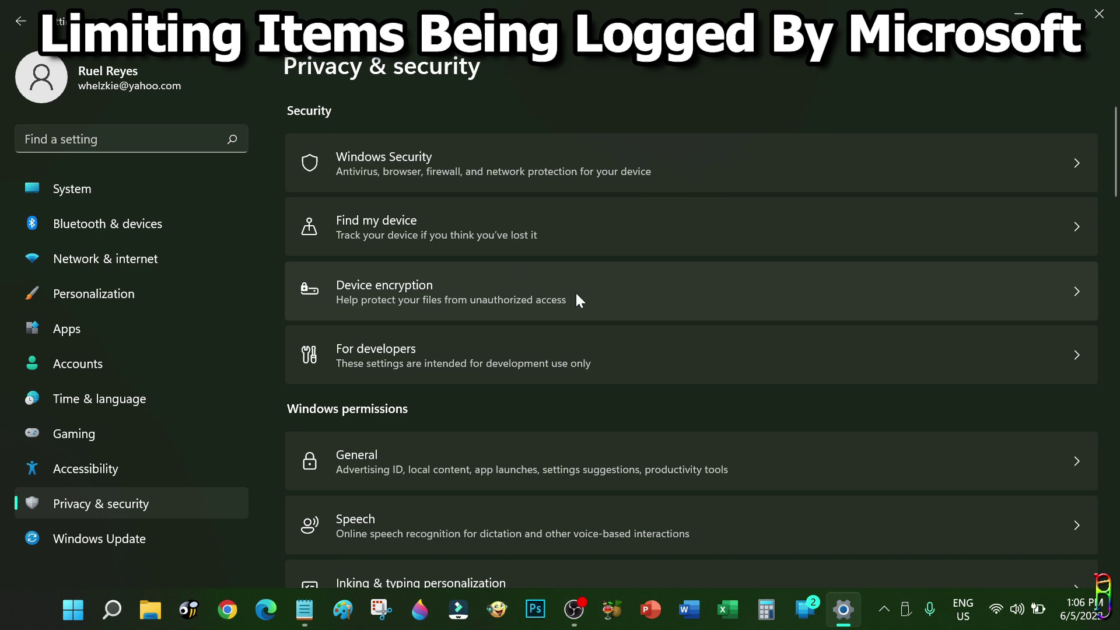
pyautogui.scroll(-5, 576, 294)
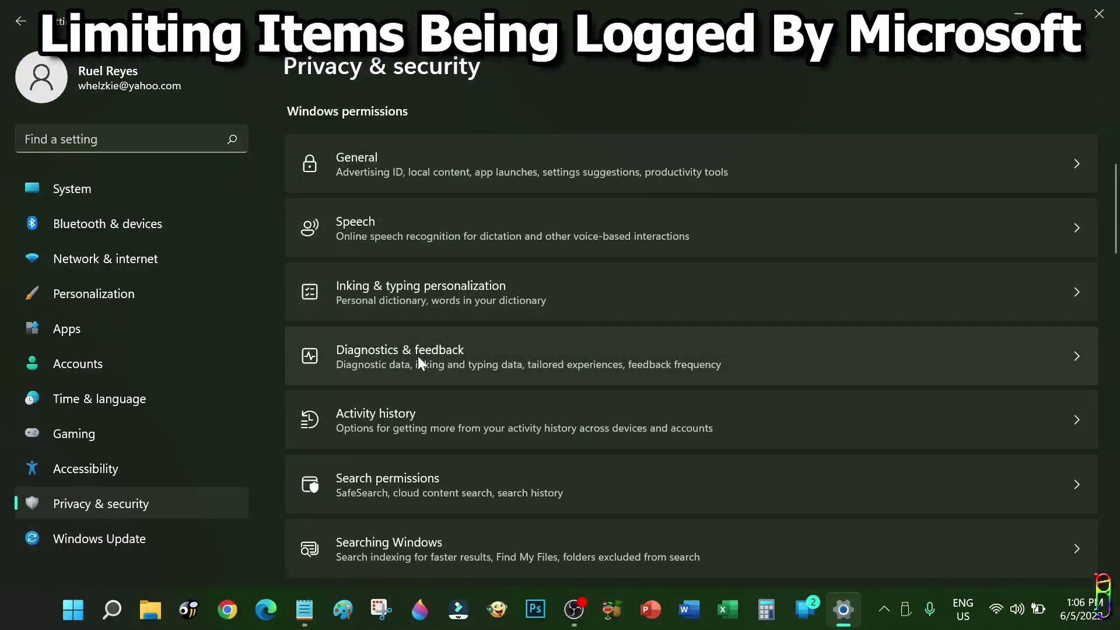
pyautogui.click(432, 357)
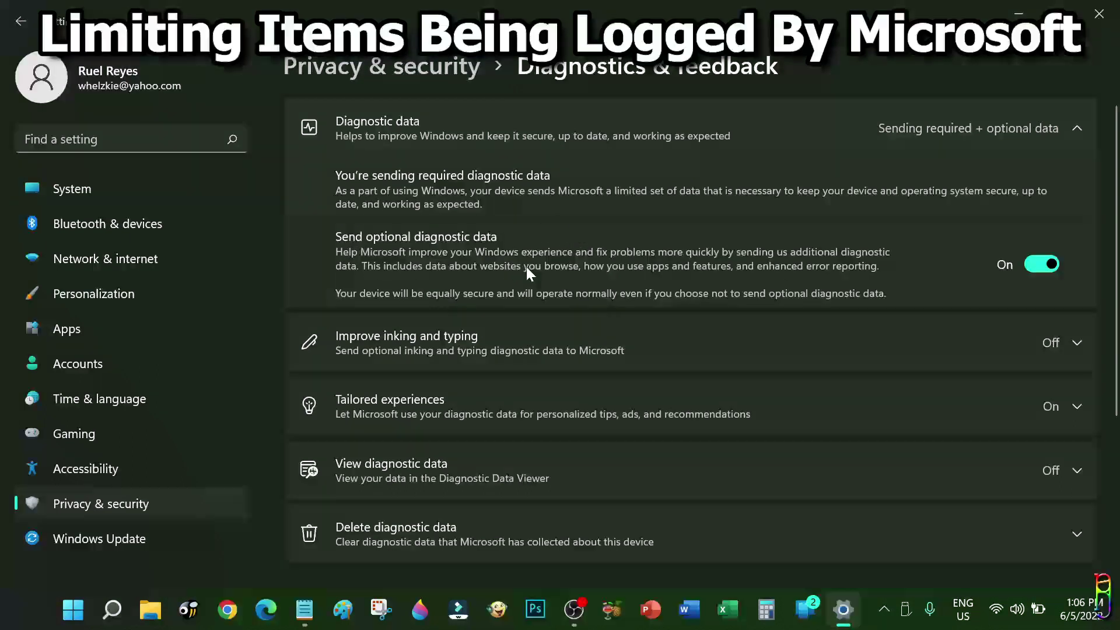
pyautogui.click(1043, 265)
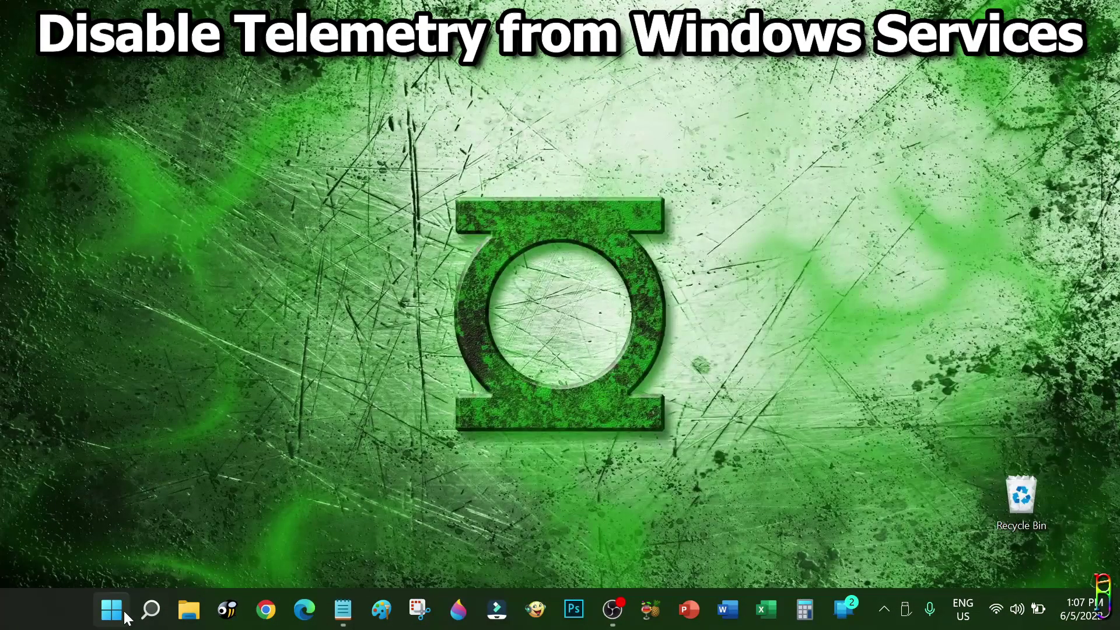
# Search Start for 'service' and run Services as administrator
pyautogui.click(111, 610)
pyautogui.write('service')
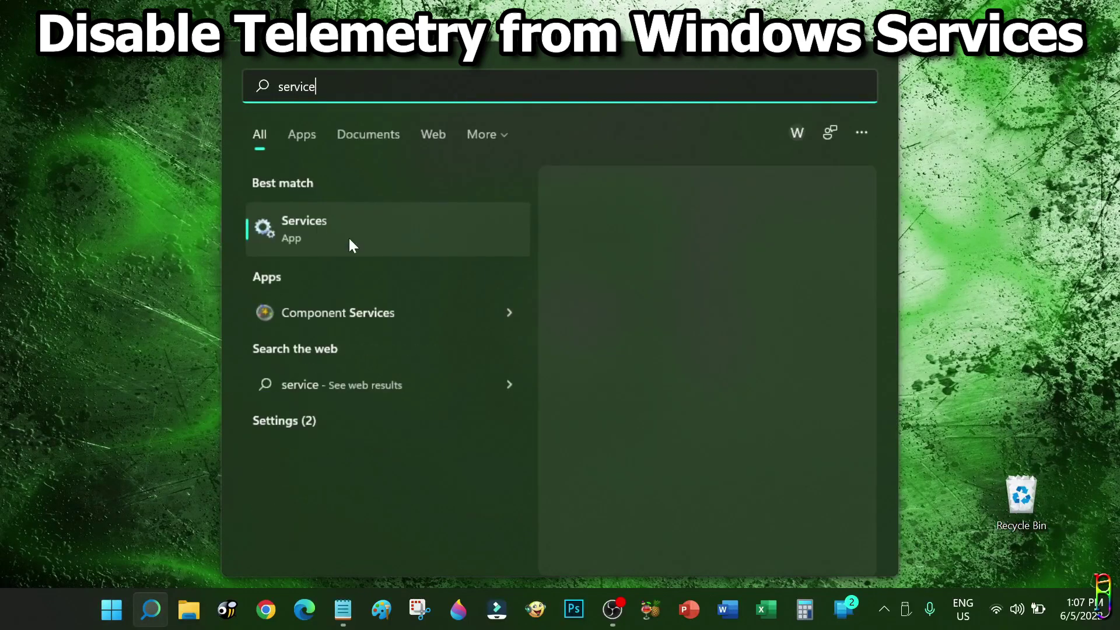
pyautogui.rightClick(342, 229)
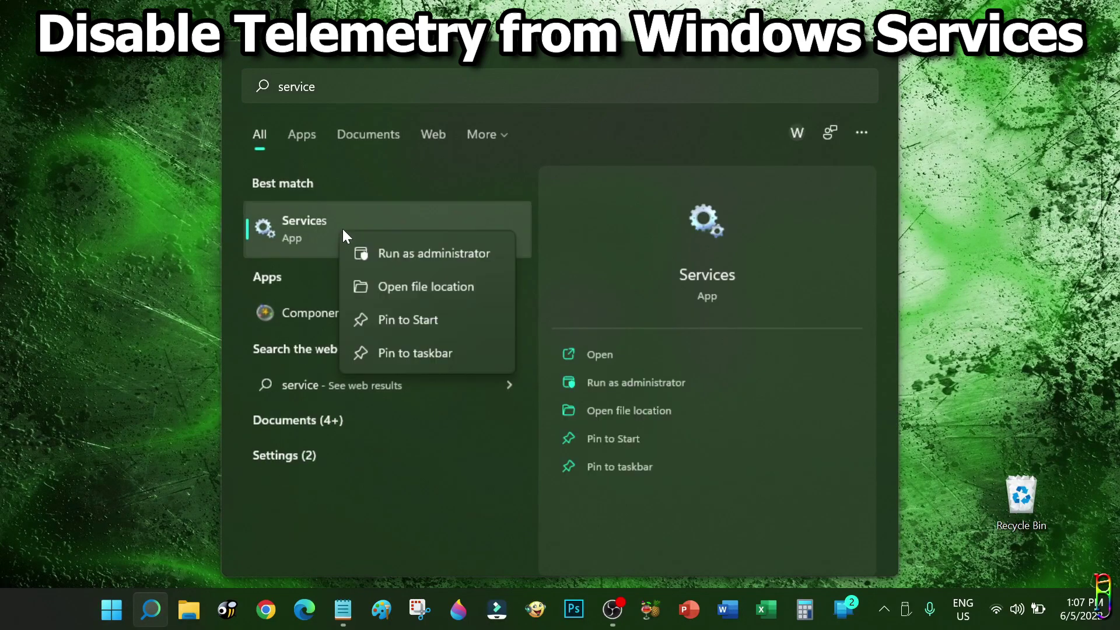
pyautogui.click(393, 257)
# Maximize Services, then stop Connected User Experiences and Telemetry and set its startup to Disabled
pyautogui.click(1052, 13)
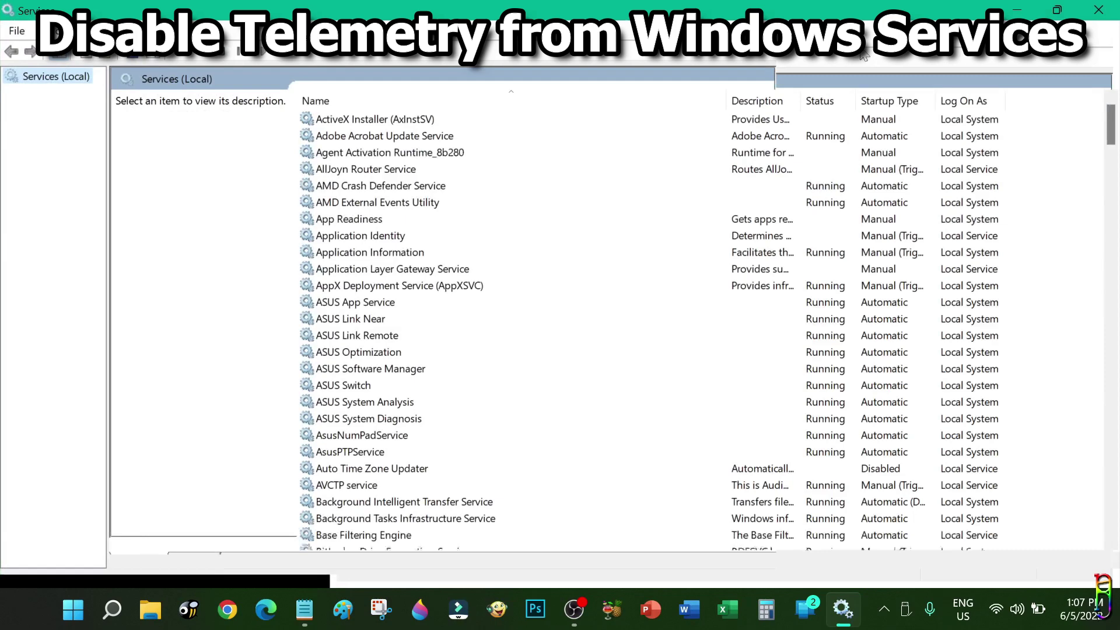
pyautogui.scroll(-4, 537, 373)
pyautogui.scroll(-3, 559, 333)
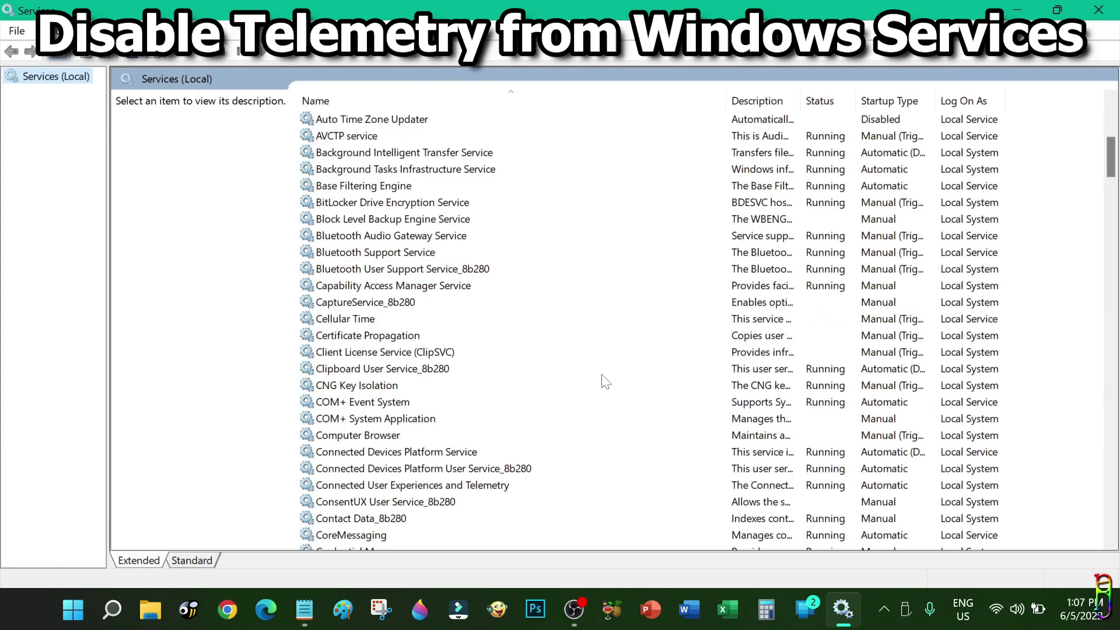
pyautogui.click(457, 453)
pyautogui.click(373, 486)
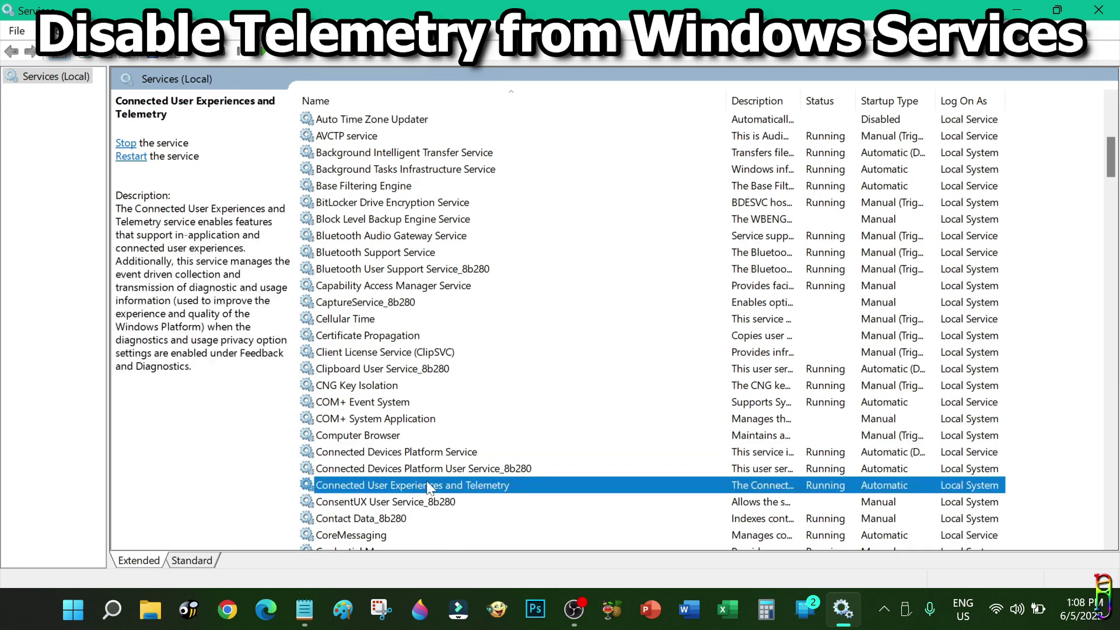
pyautogui.doubleClick(429, 485)
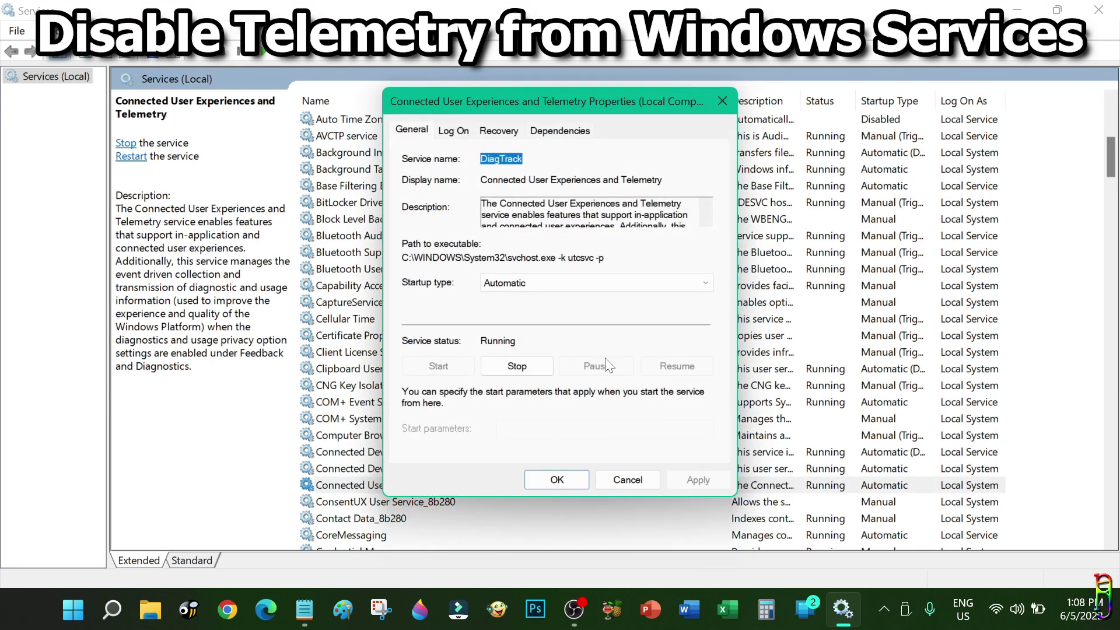
pyautogui.click(521, 366)
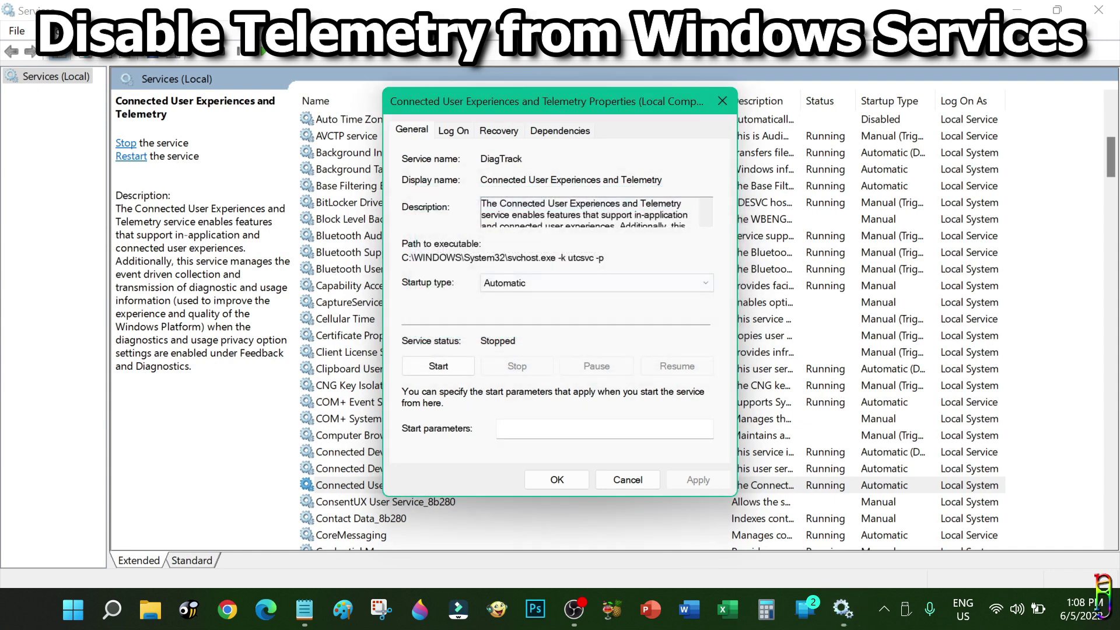
pyautogui.click(530, 282)
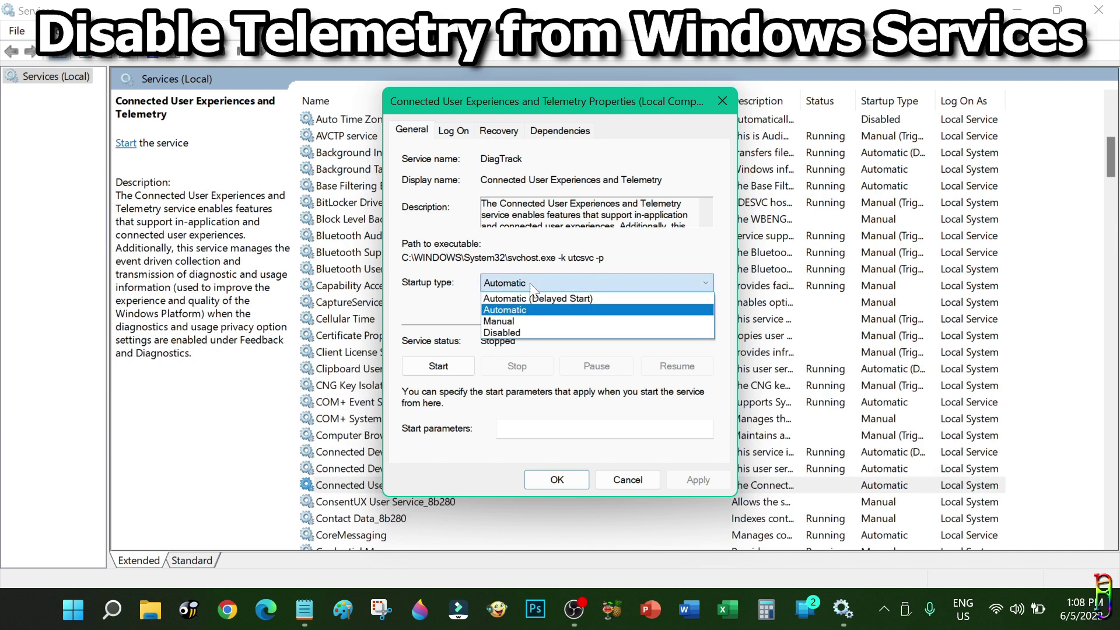
pyautogui.click(513, 331)
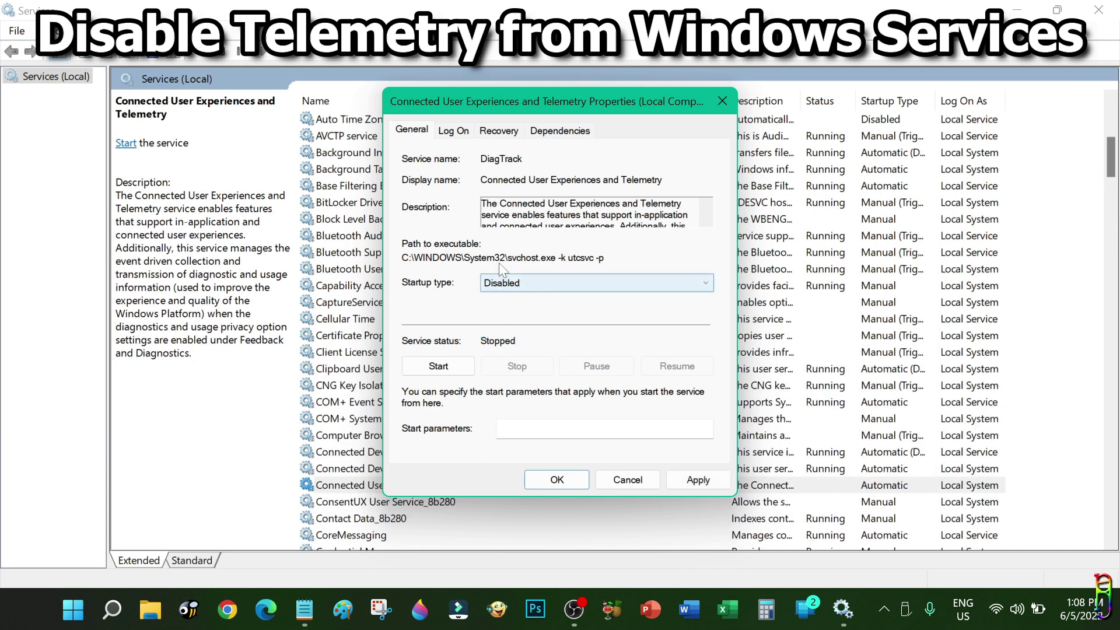
pyautogui.click(703, 480)
pyautogui.click(565, 480)
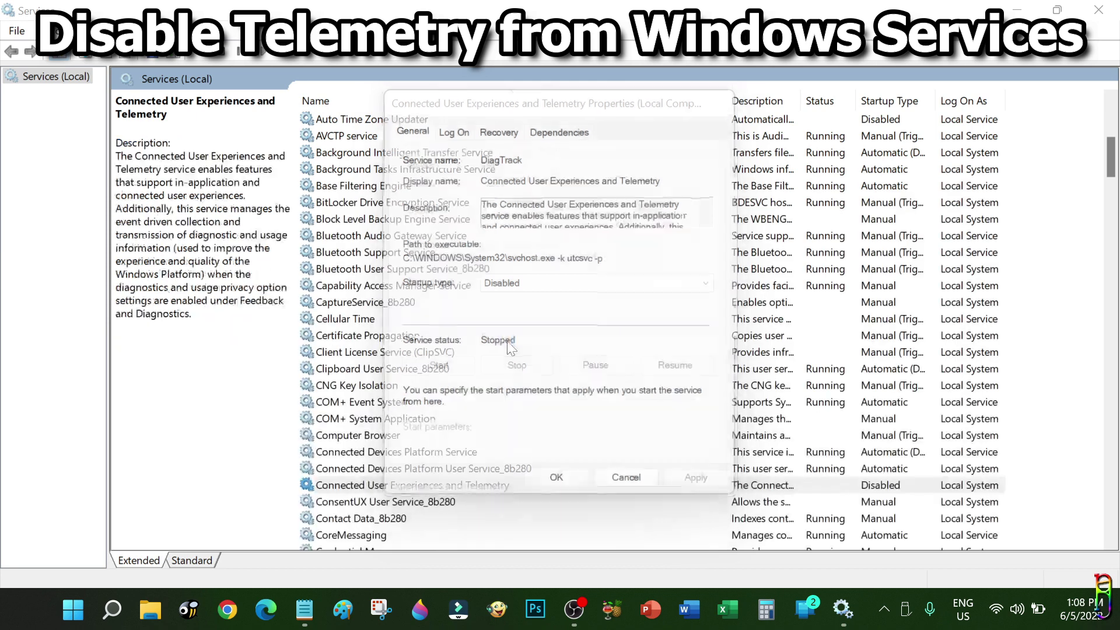
# Set the Device Management WAP Push message Routing Service startup type to Disabled
pyautogui.scroll(-4, 500, 340)
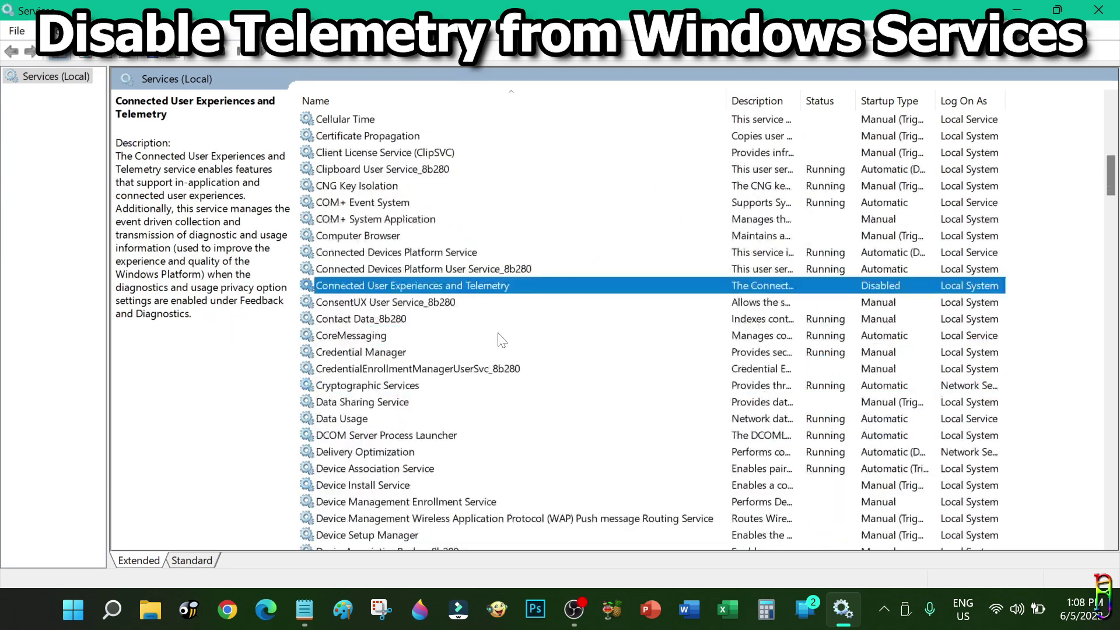
pyautogui.scroll(-1, 502, 340)
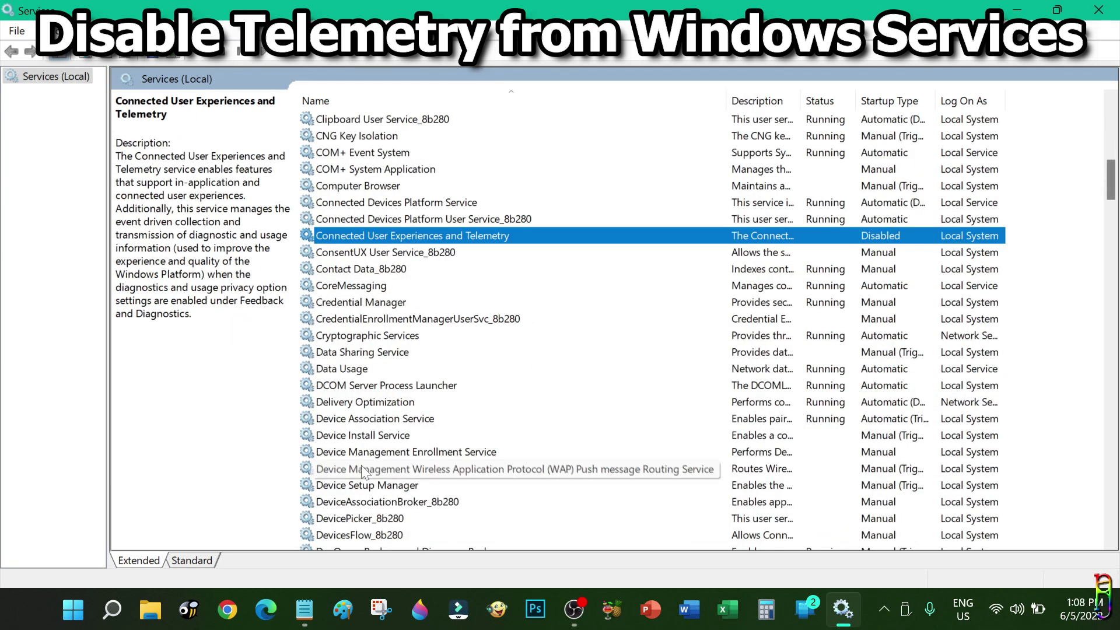
pyautogui.click(327, 468)
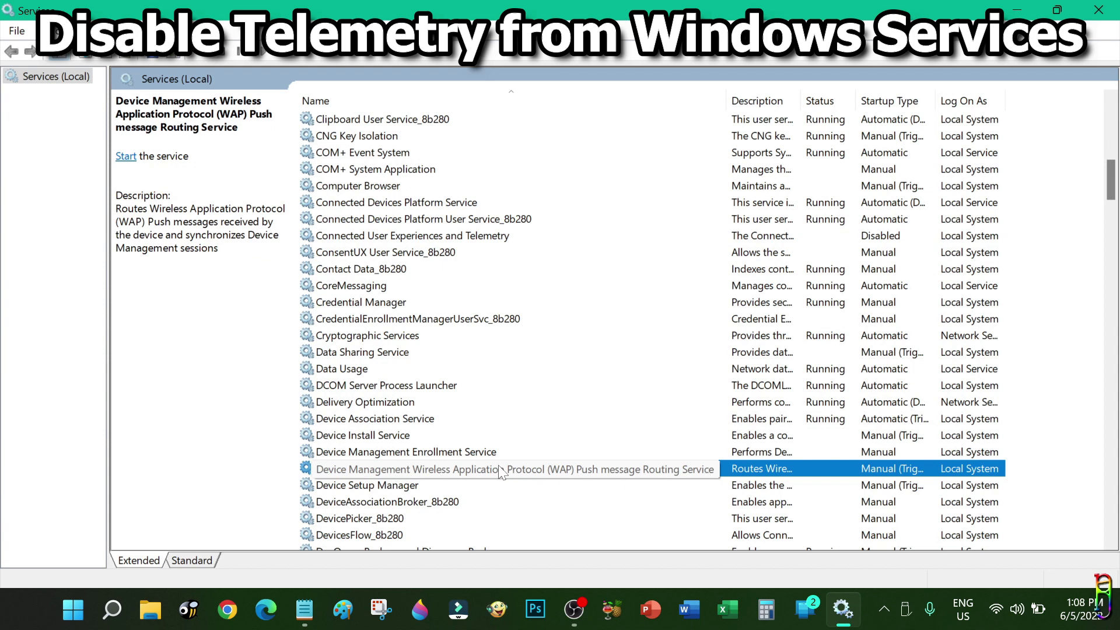
pyautogui.doubleClick(374, 470)
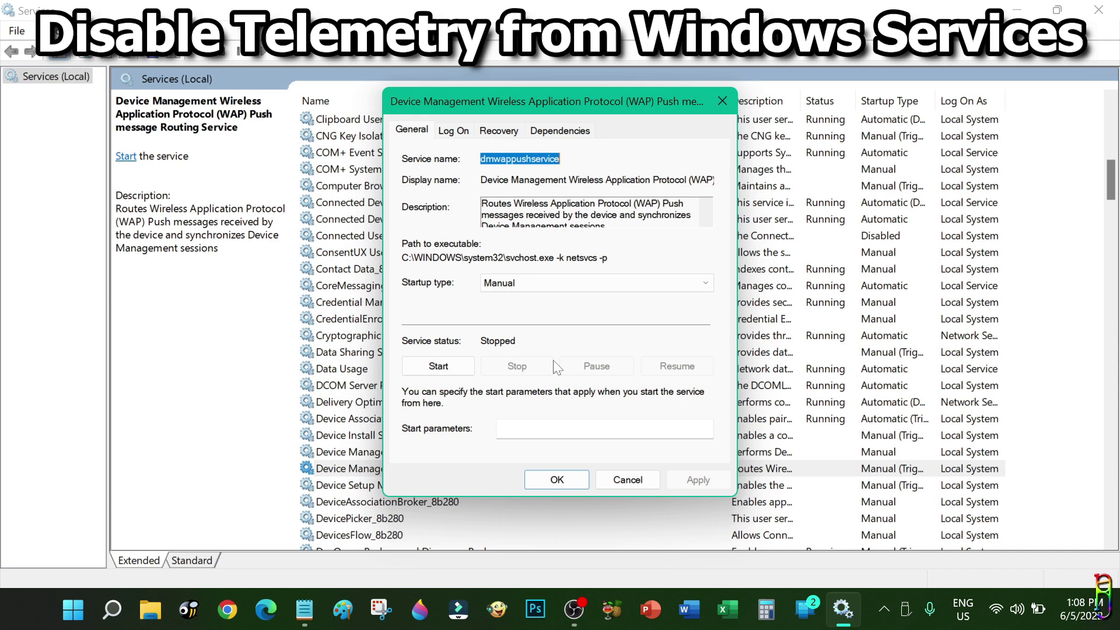
pyautogui.click(533, 284)
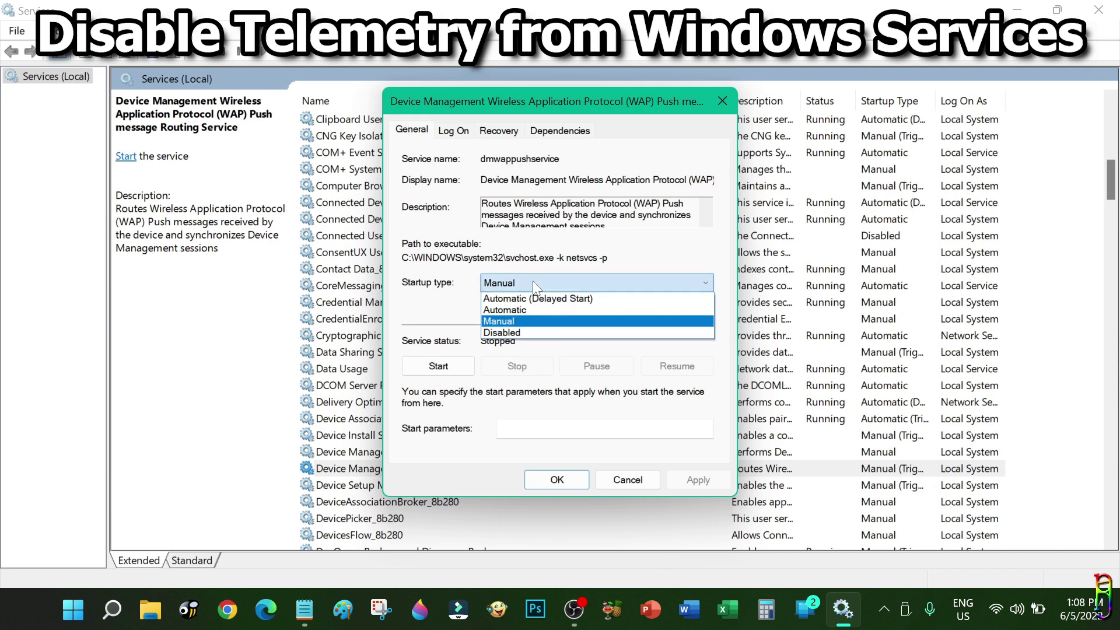
pyautogui.click(507, 335)
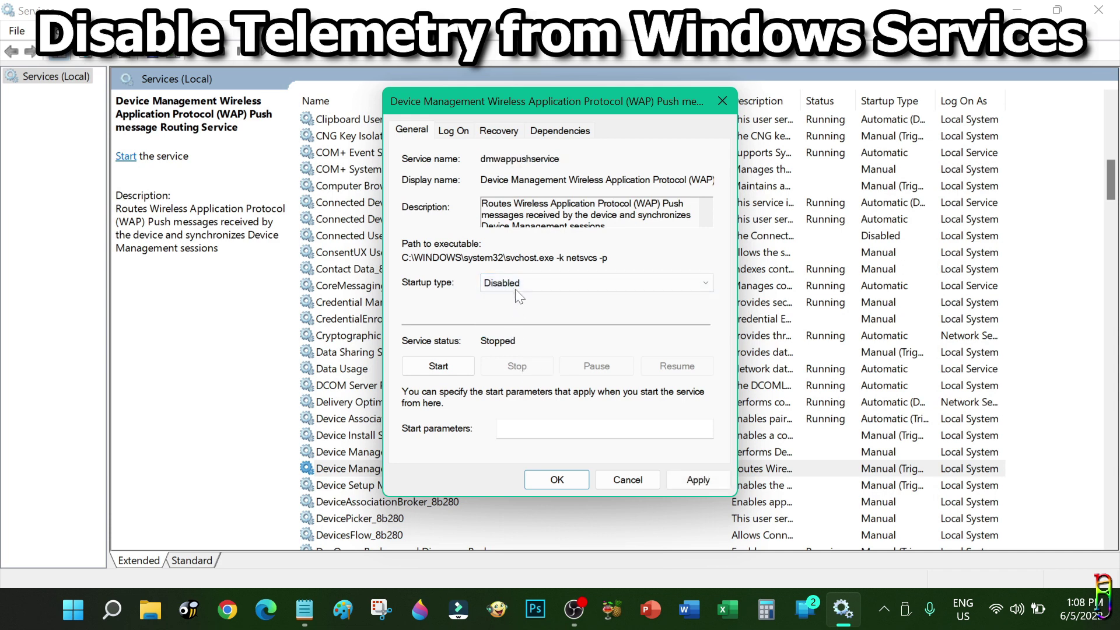
pyautogui.click(695, 480)
pyautogui.click(557, 479)
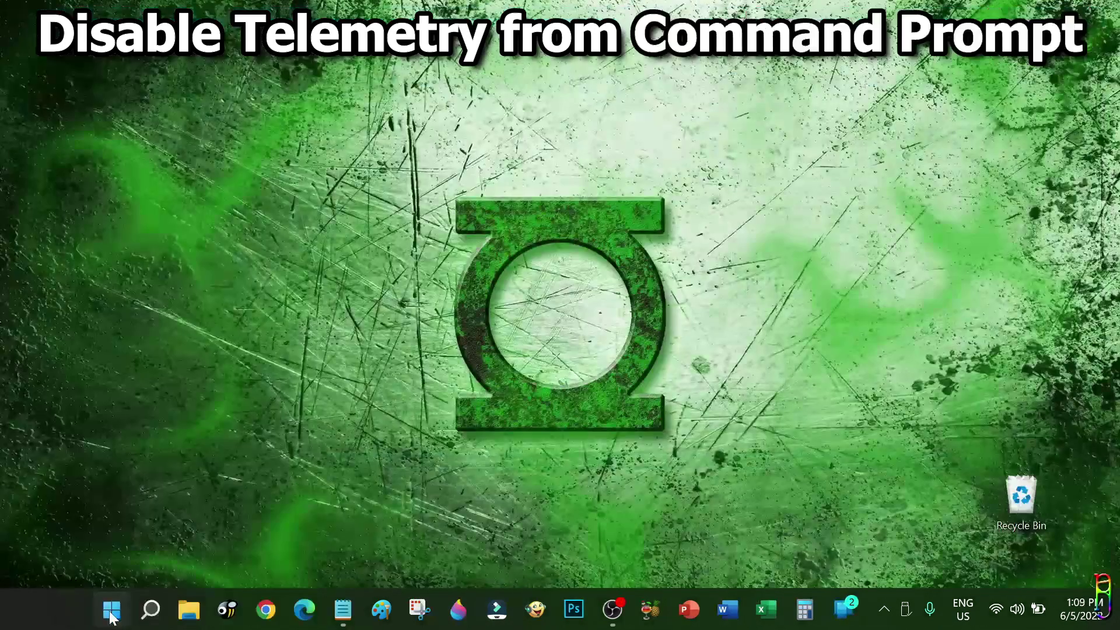
# Search Start for 'cmd' and bring up the Command Prompt launch options
pyautogui.click(111, 611)
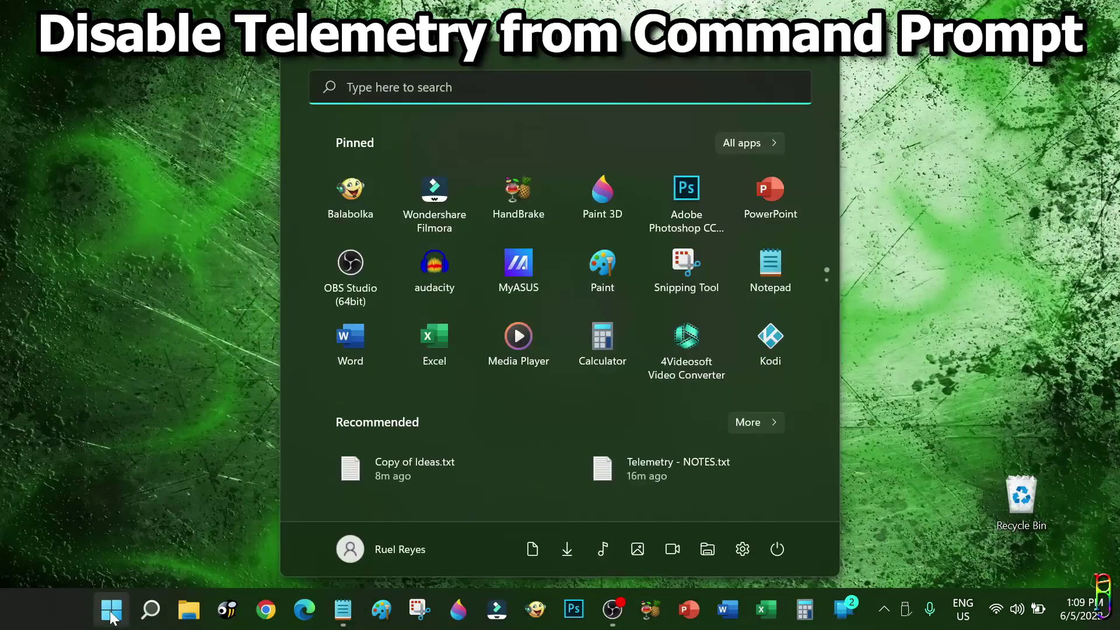
pyautogui.click(430, 89)
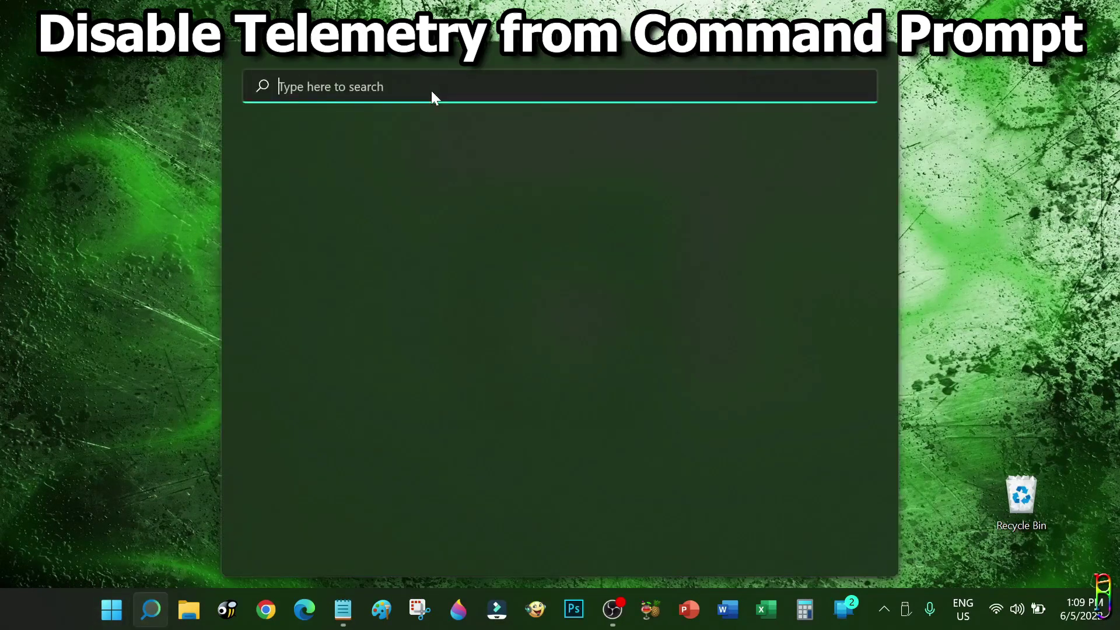
pyautogui.write('cmd')
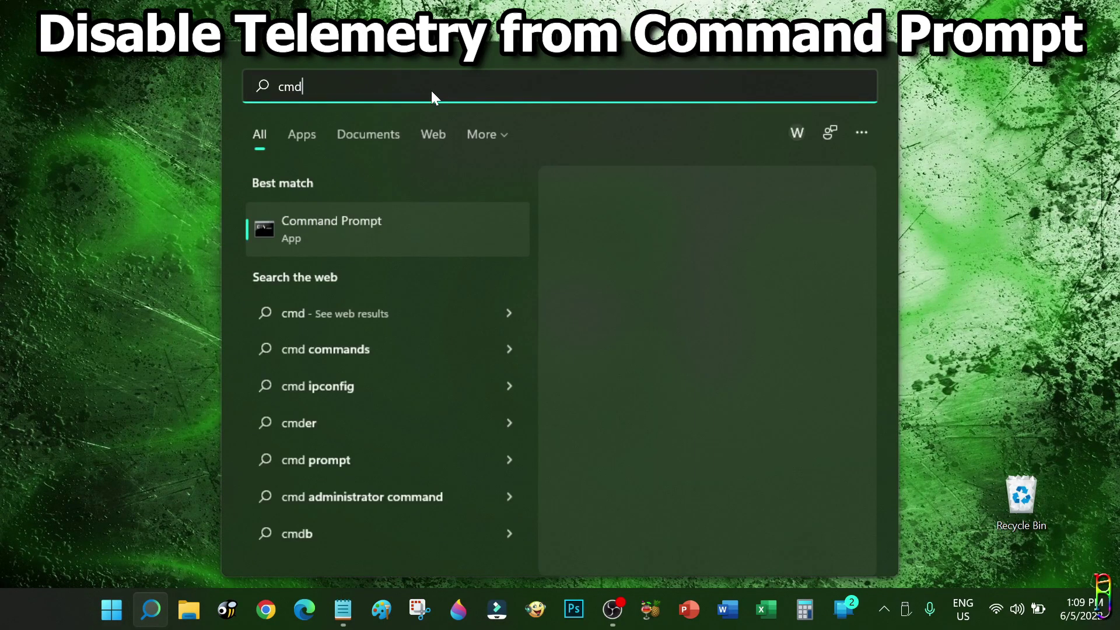
pyautogui.rightClick(350, 230)
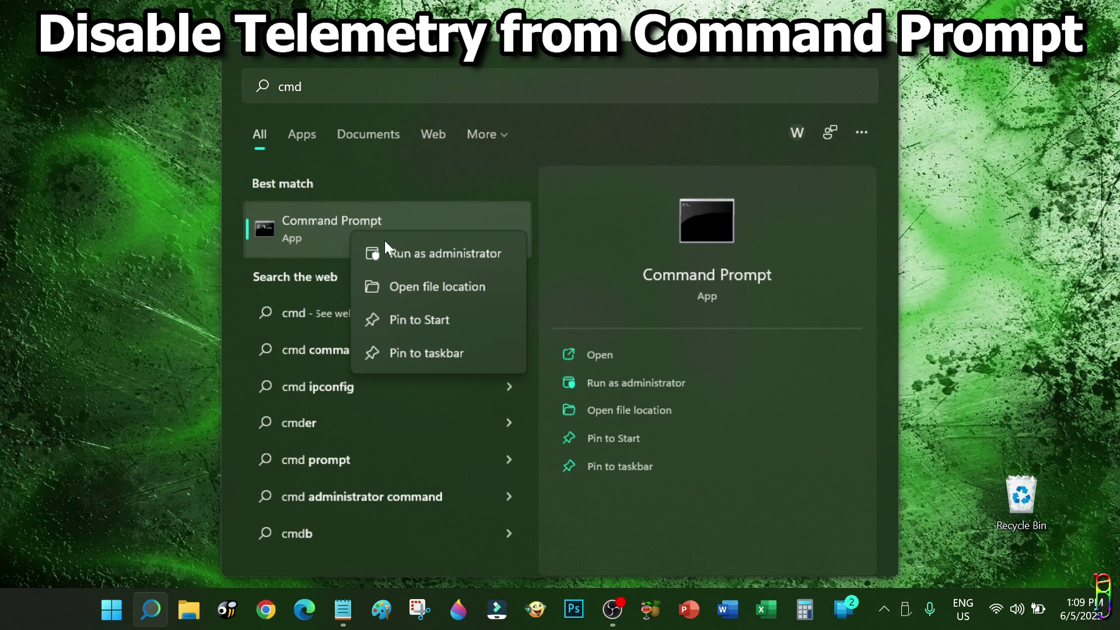
# In an administrator Command Prompt, run 'sc config DiagTrack start= disabled' and confirm SUCCESS
pyautogui.click(432, 253)
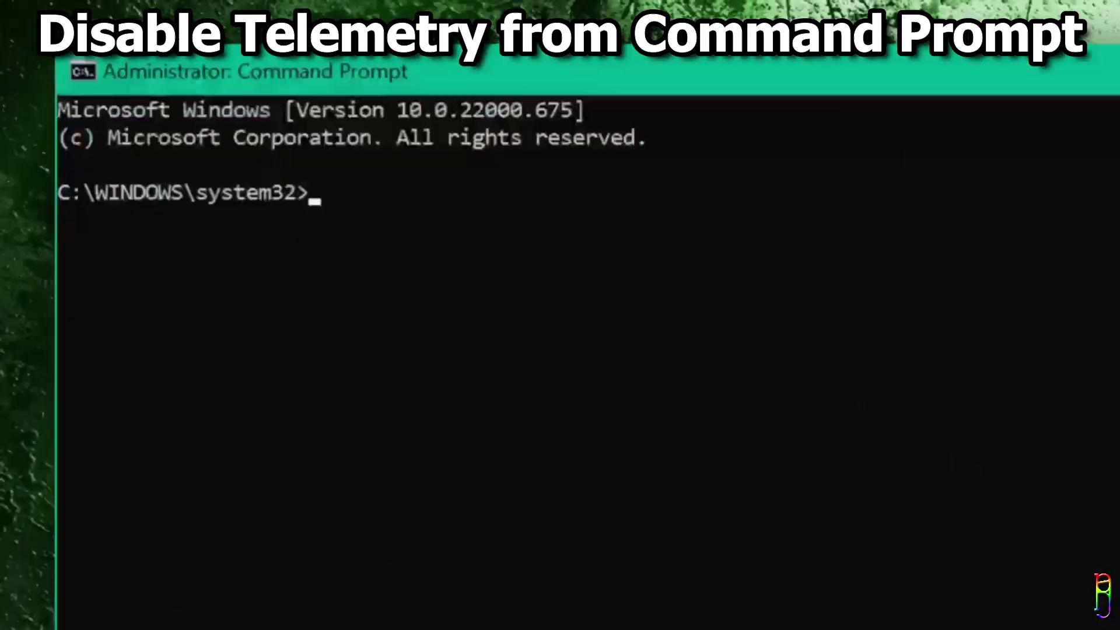
pyautogui.write('sc config DiagTrack start= disabled')
pyautogui.moveTo(313, 192); pyautogui.dragTo(824, 193)
pyautogui.press('Return')
pyautogui.press('Return')
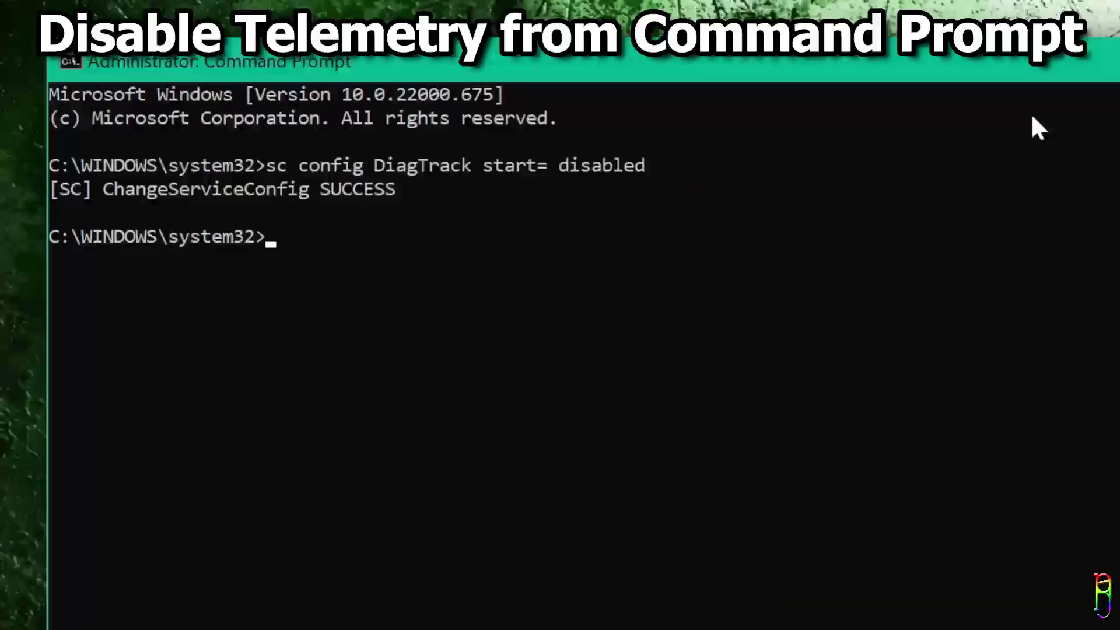
pyautogui.moveTo(447, 211); pyautogui.dragTo(428, 211)
pyautogui.moveTo(286, 147); pyautogui.dragTo(39, 146)
pyautogui.click(253, 181)
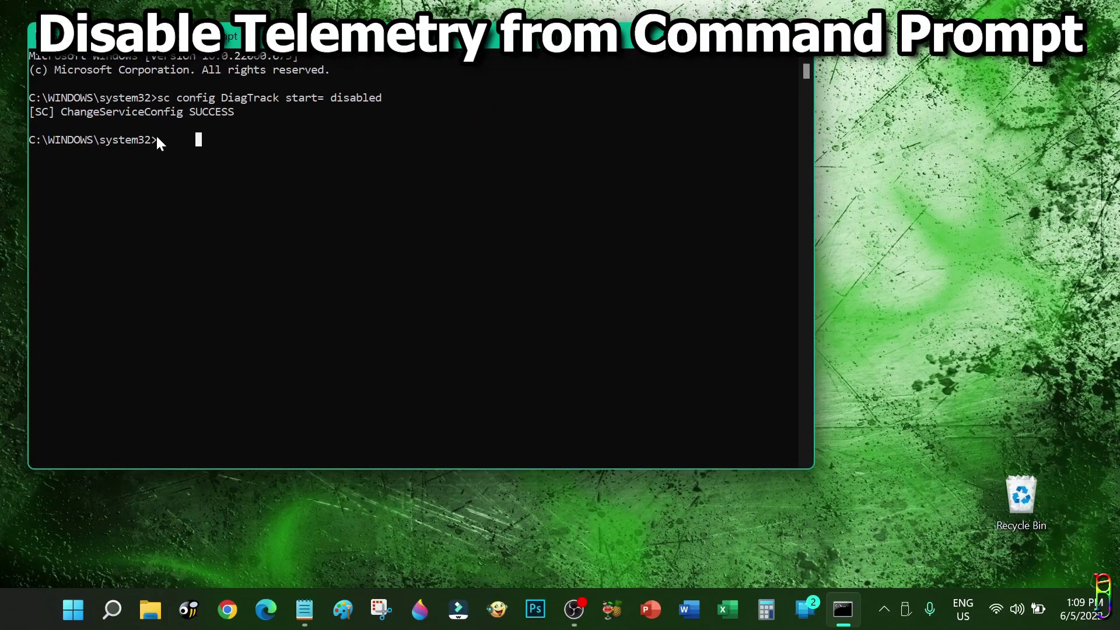
# Run 'sc config dmwappushservice start= disabled', confirm SUCCESS, then type exit to close the console
pyautogui.click(154, 139)
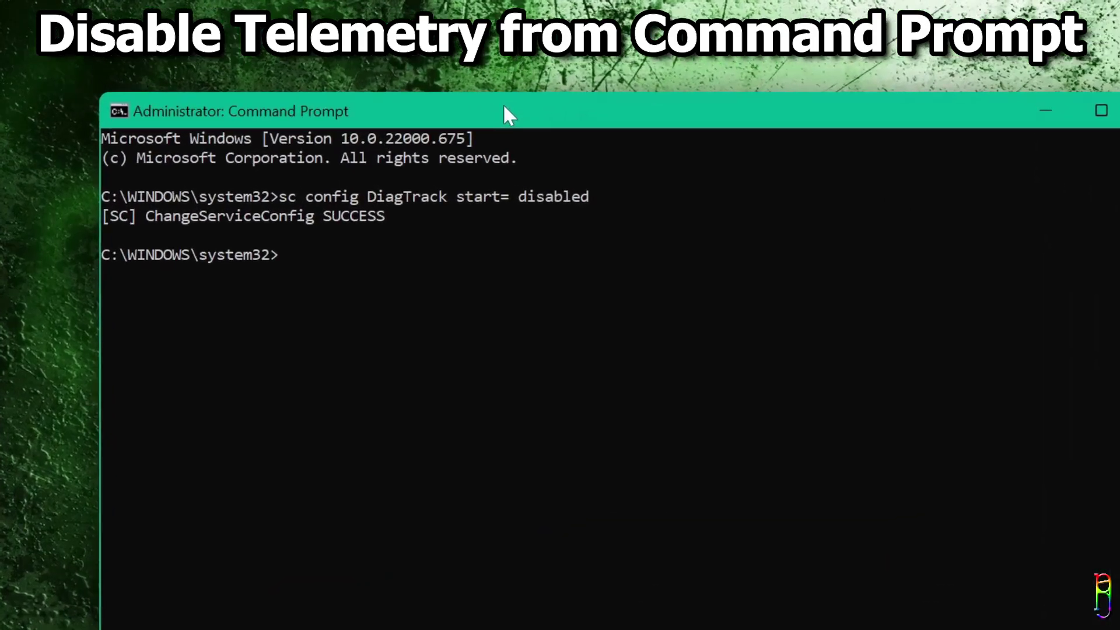
pyautogui.write('sc config dmwappushservice start= disabled')
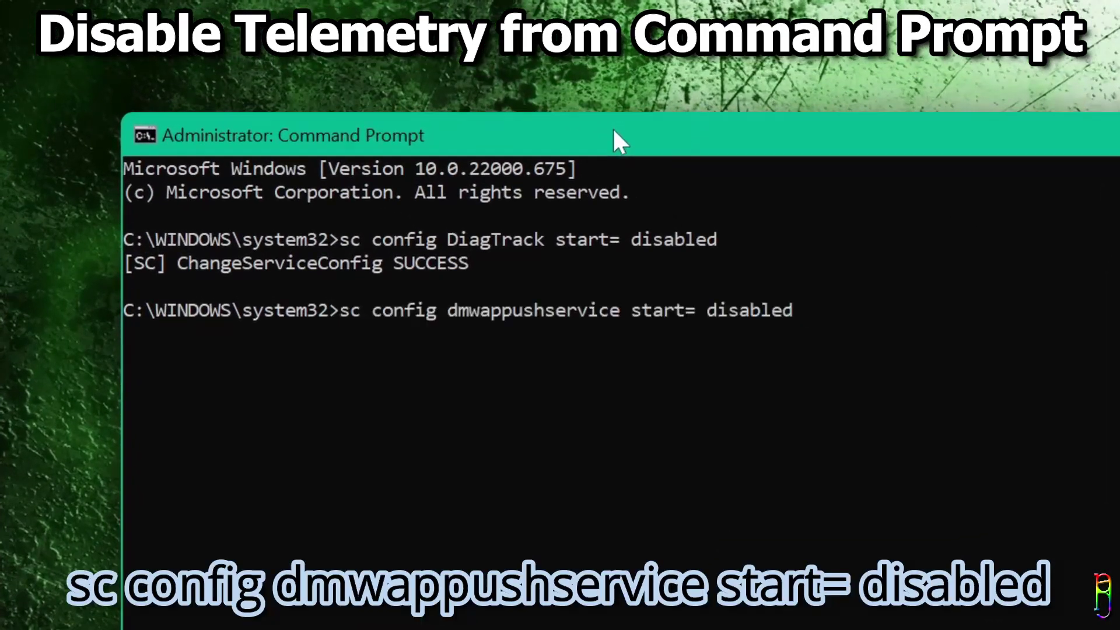
pyautogui.click(346, 314)
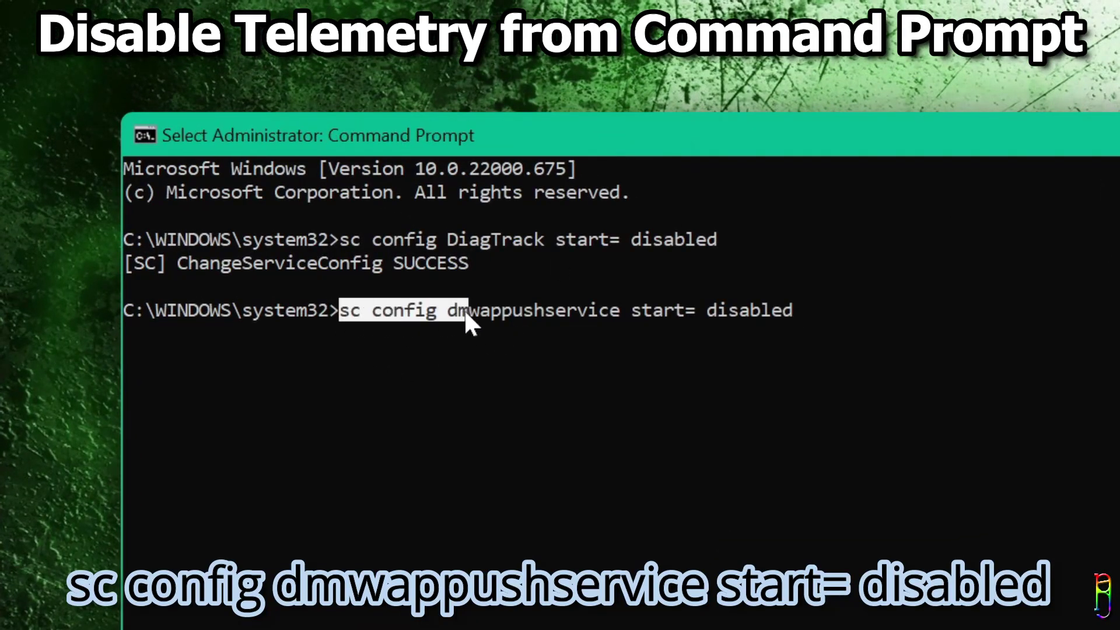
pyautogui.moveTo(547, 315); pyautogui.dragTo(611, 316)
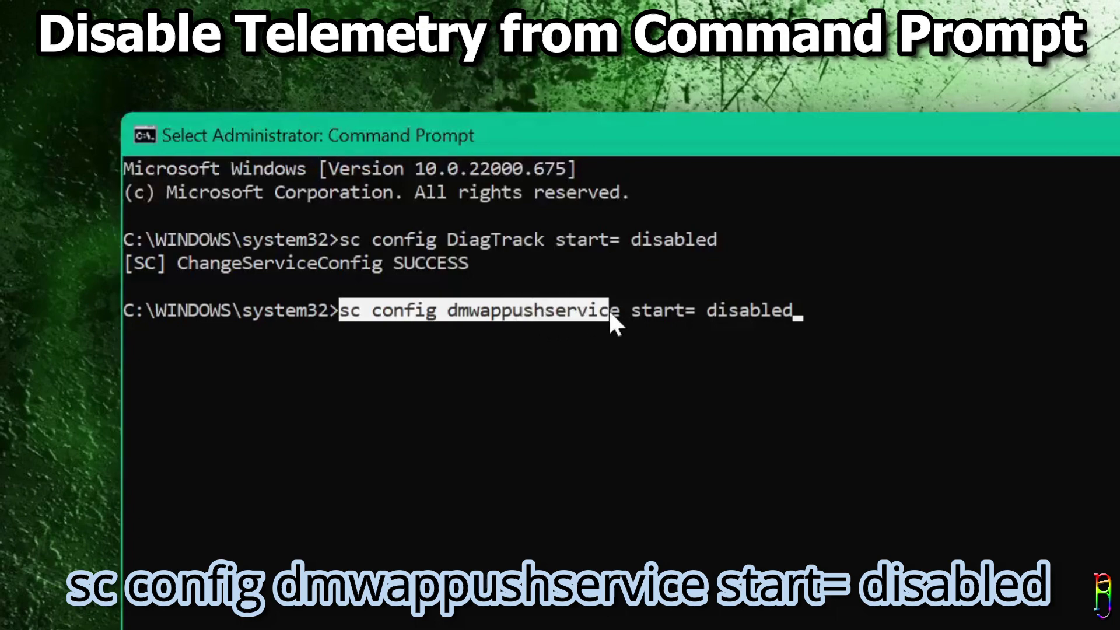
pyautogui.click(796, 316)
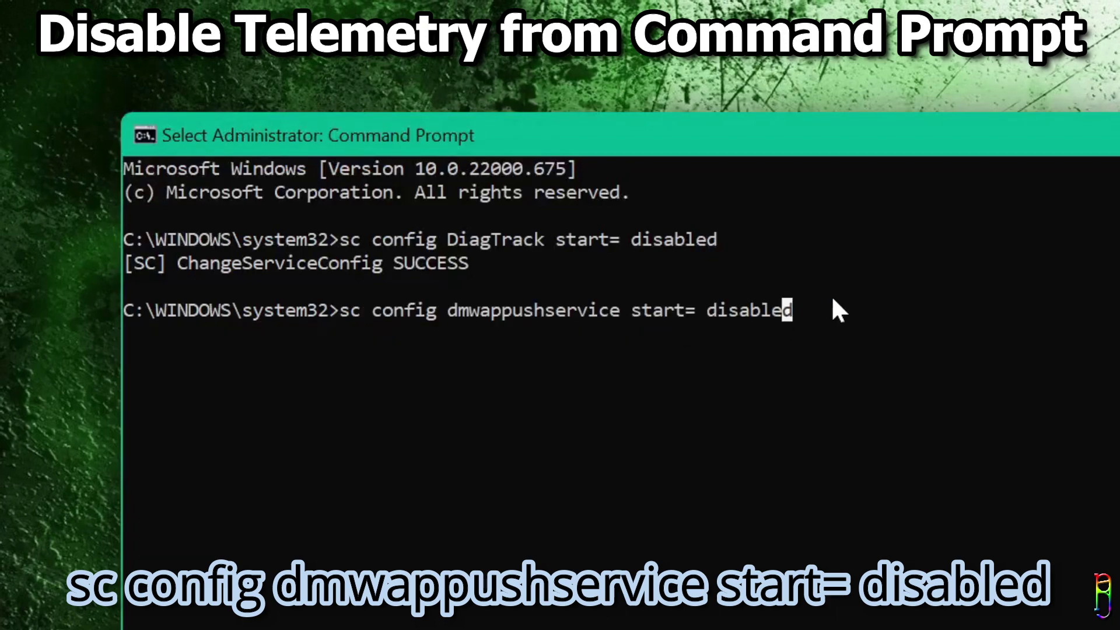
pyautogui.press('Escape')
pyautogui.press('Return')
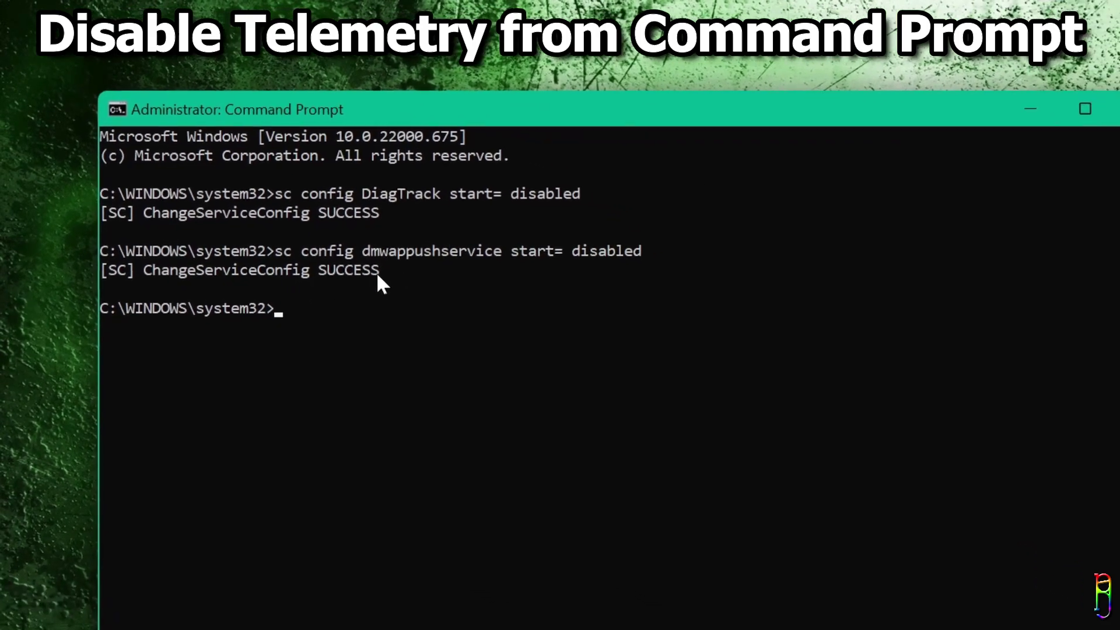
pyautogui.moveTo(379, 272); pyautogui.dragTo(82, 273)
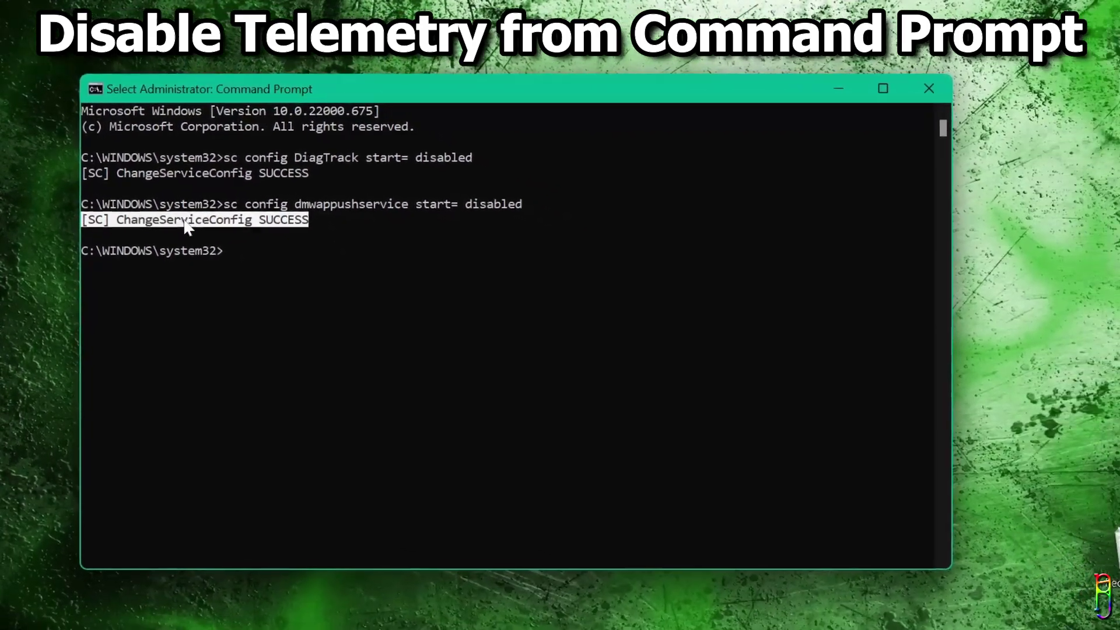
pyautogui.click(187, 226)
pyautogui.write('e')
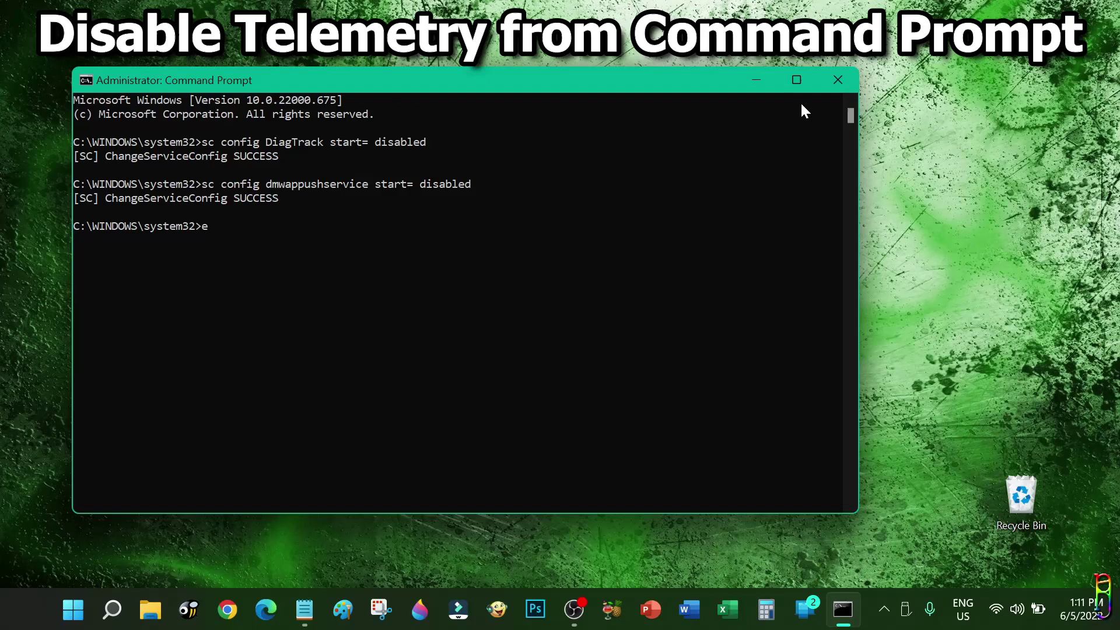
pyautogui.write('xit')
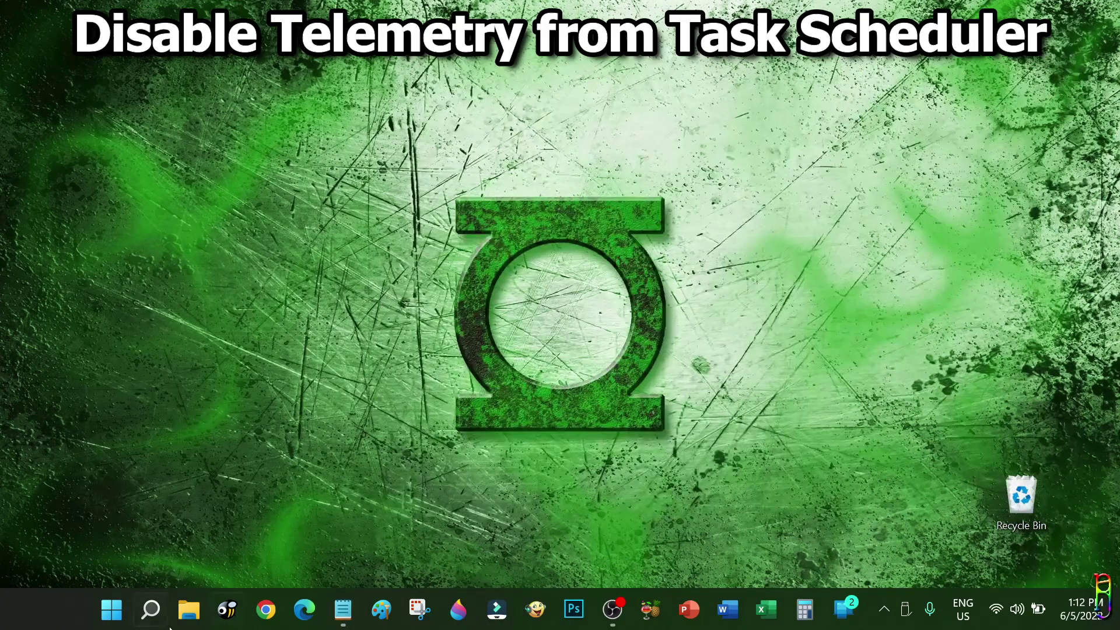
# Search Start for 'task scheduler' and run it as administrator
pyautogui.press('super')
pyautogui.click(415, 88)
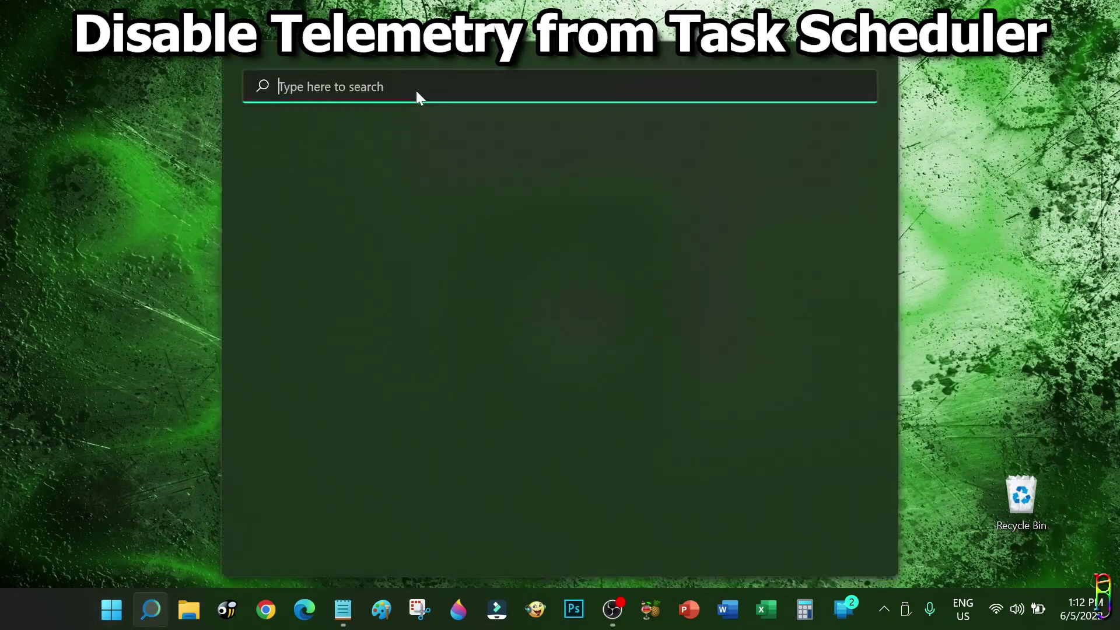
pyautogui.write('task scheduler')
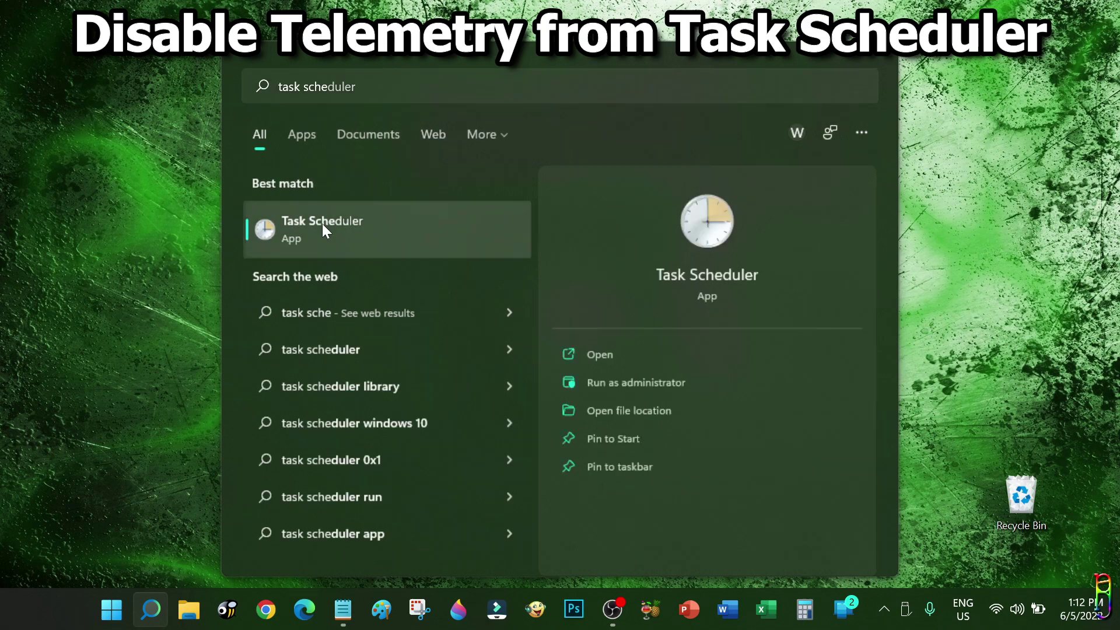
pyautogui.rightClick(322, 224)
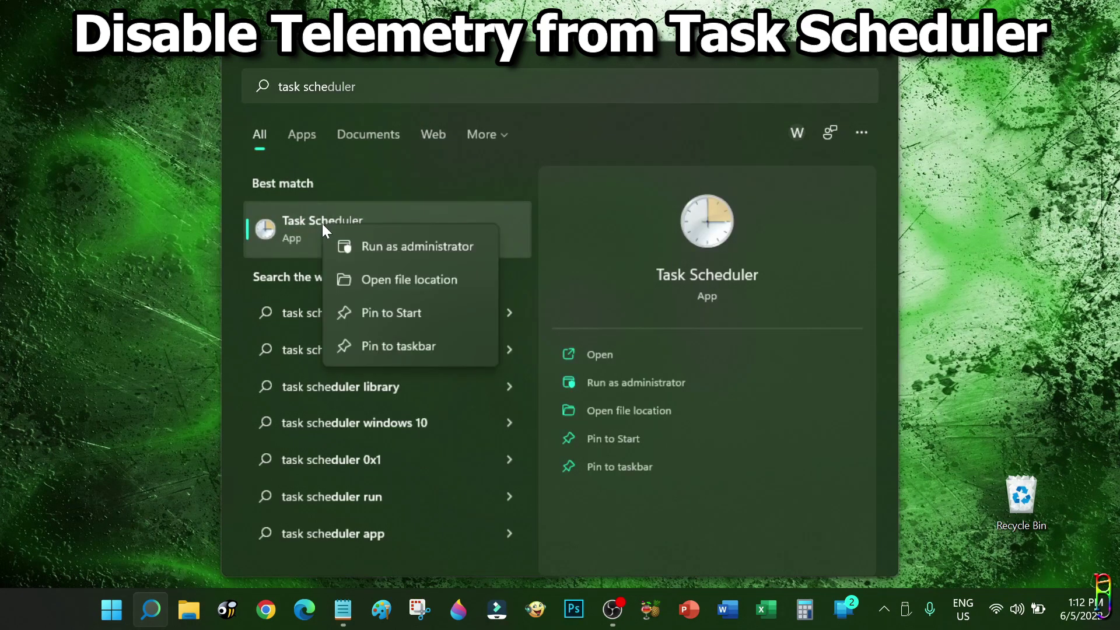
pyautogui.click(387, 246)
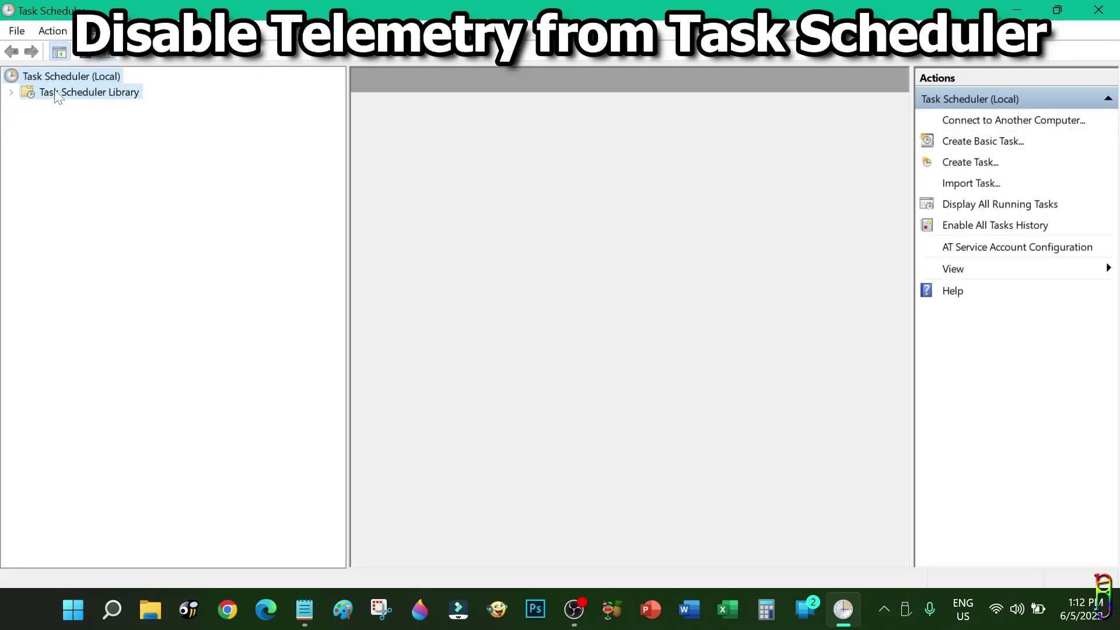
# Expand Task Scheduler Library > Microsoft > Windows and select Customer Experience Improvement Program
pyautogui.click(51, 93)
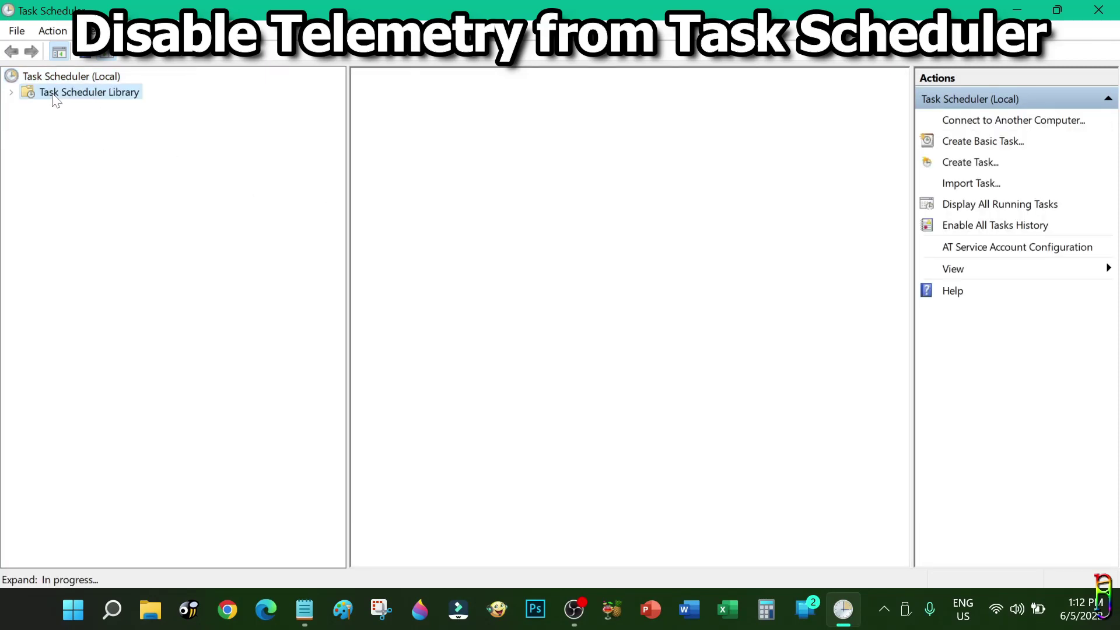
pyautogui.click(11, 93)
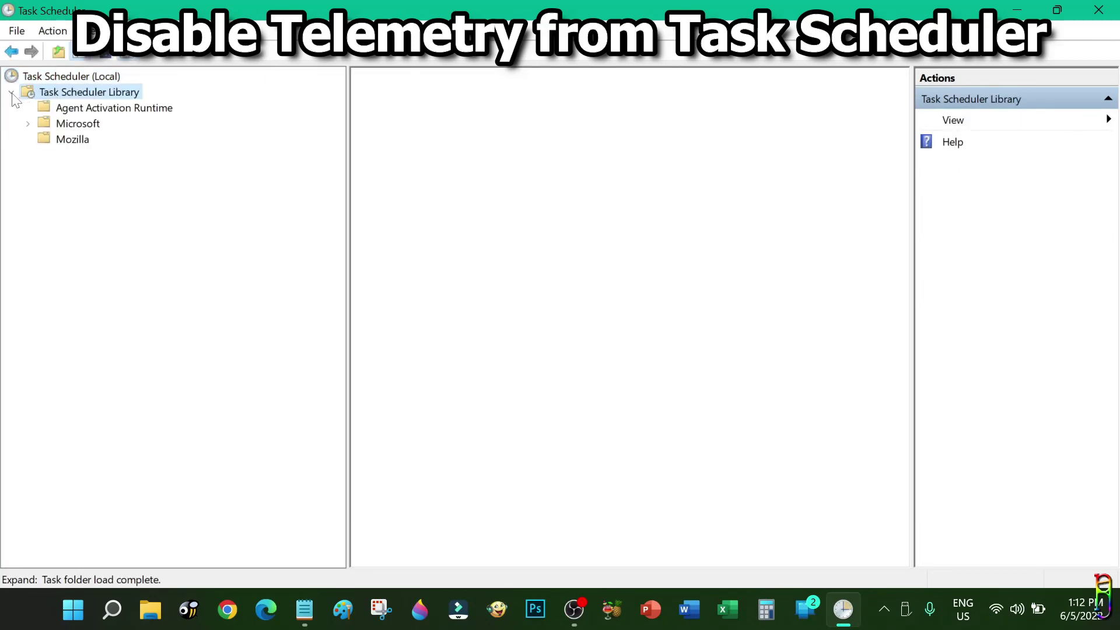
pyautogui.click(61, 125)
pyautogui.click(28, 124)
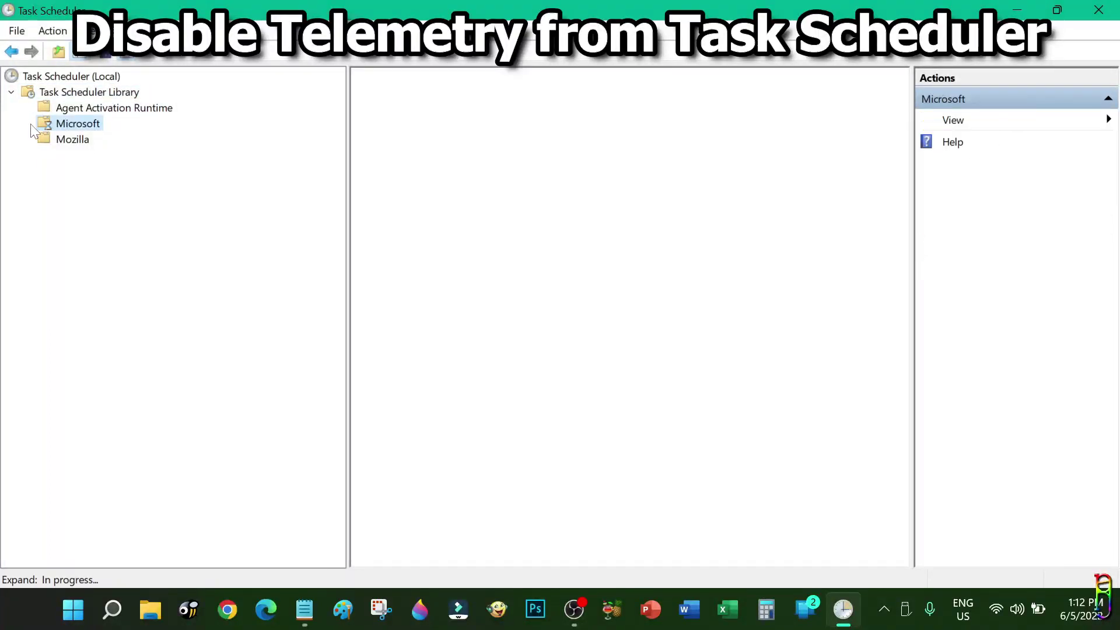
pyautogui.click(50, 171)
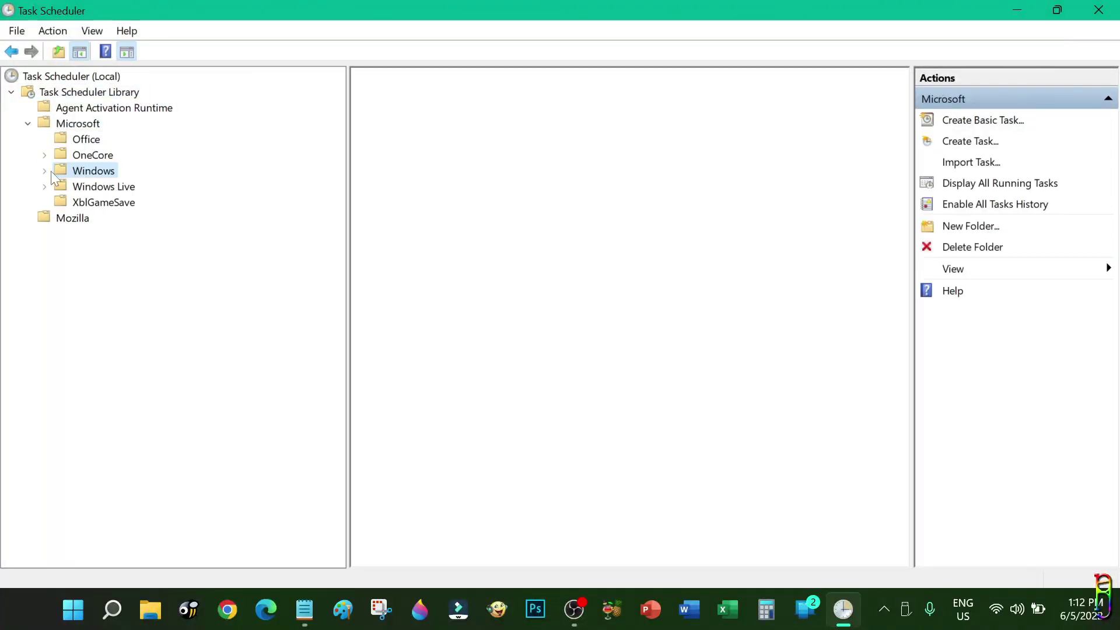
pyautogui.click(47, 170)
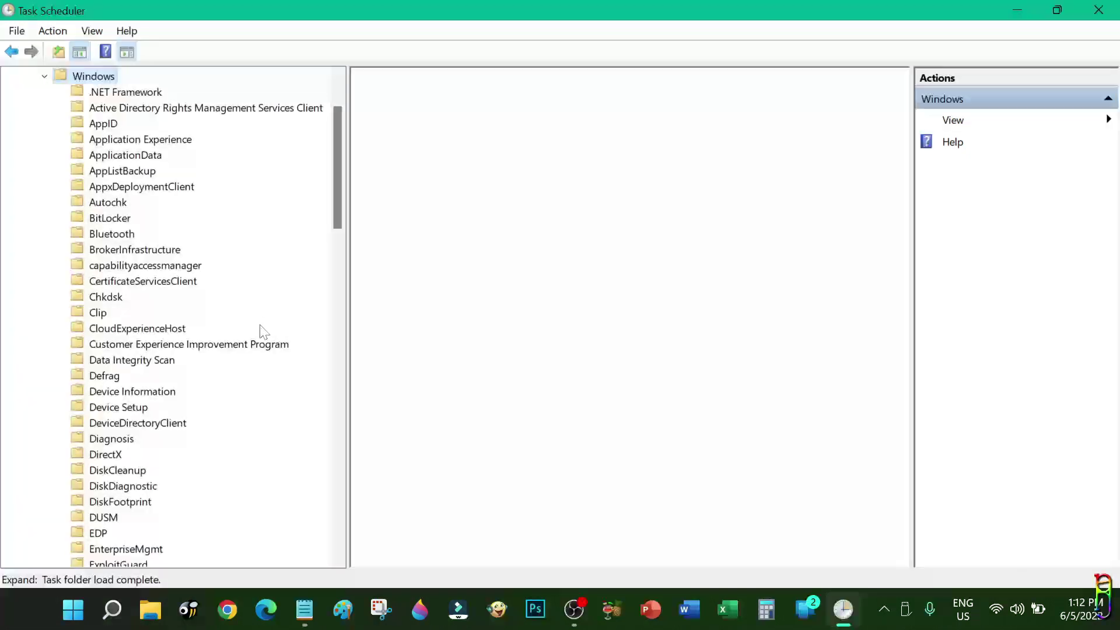
pyautogui.click(125, 346)
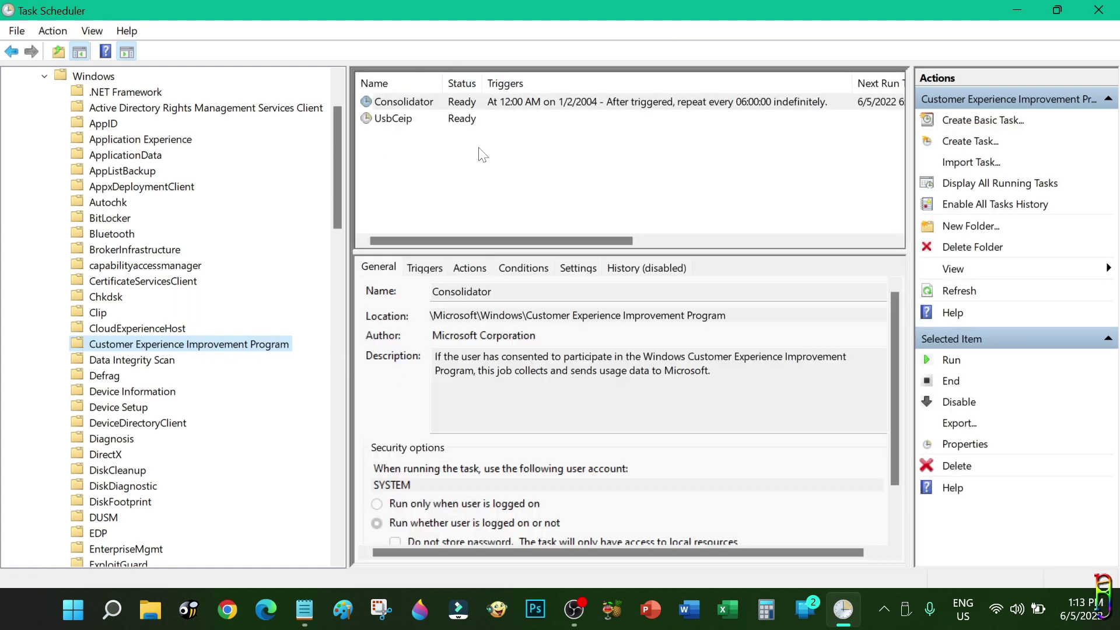
# Disable the Consolidator and UsbCeip tasks, then close Task Scheduler
pyautogui.click(412, 105)
pyautogui.rightClick(412, 103)
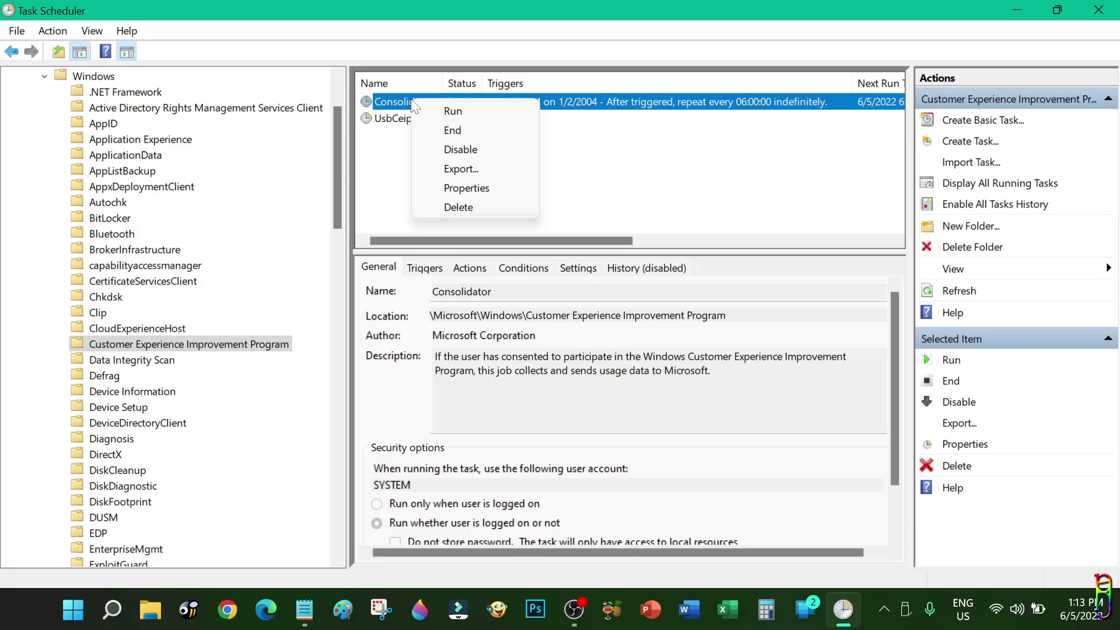
pyautogui.click(471, 151)
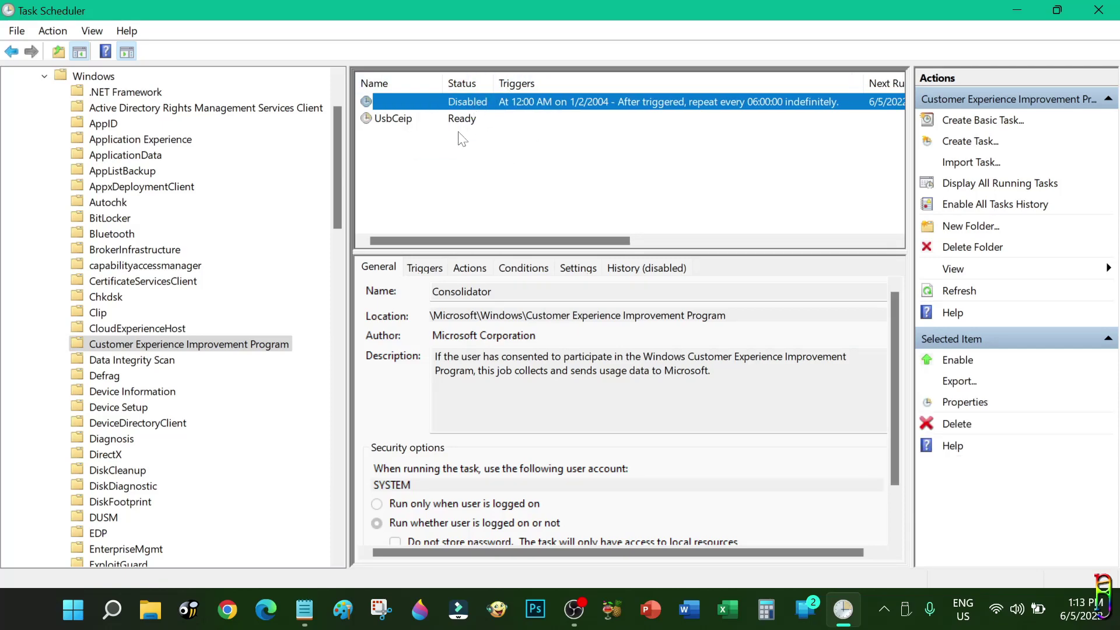
pyautogui.click(387, 118)
pyautogui.rightClick(392, 117)
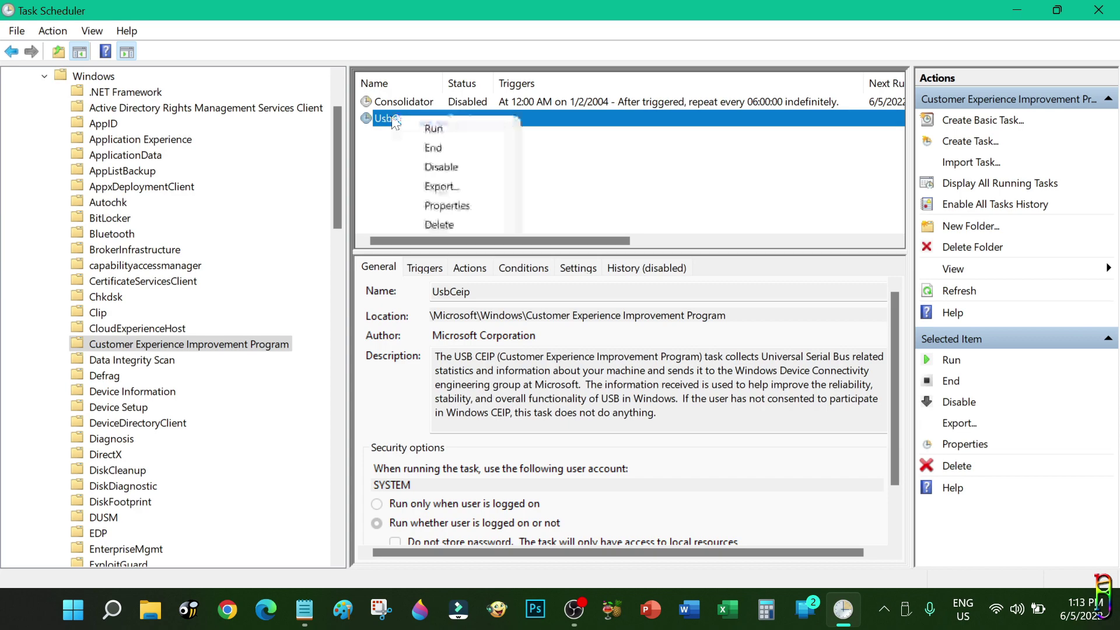
pyautogui.click(448, 165)
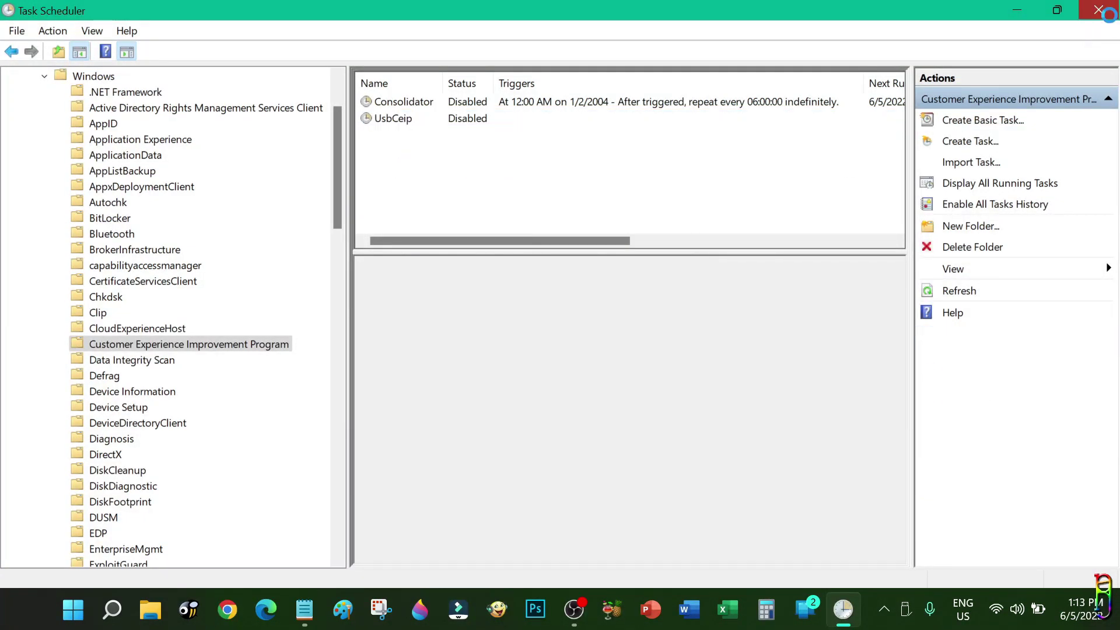
pyautogui.click(1105, 12)
# Bring up the Start menu's restart and shutdown options, then dismiss them and close Start
pyautogui.press('super')
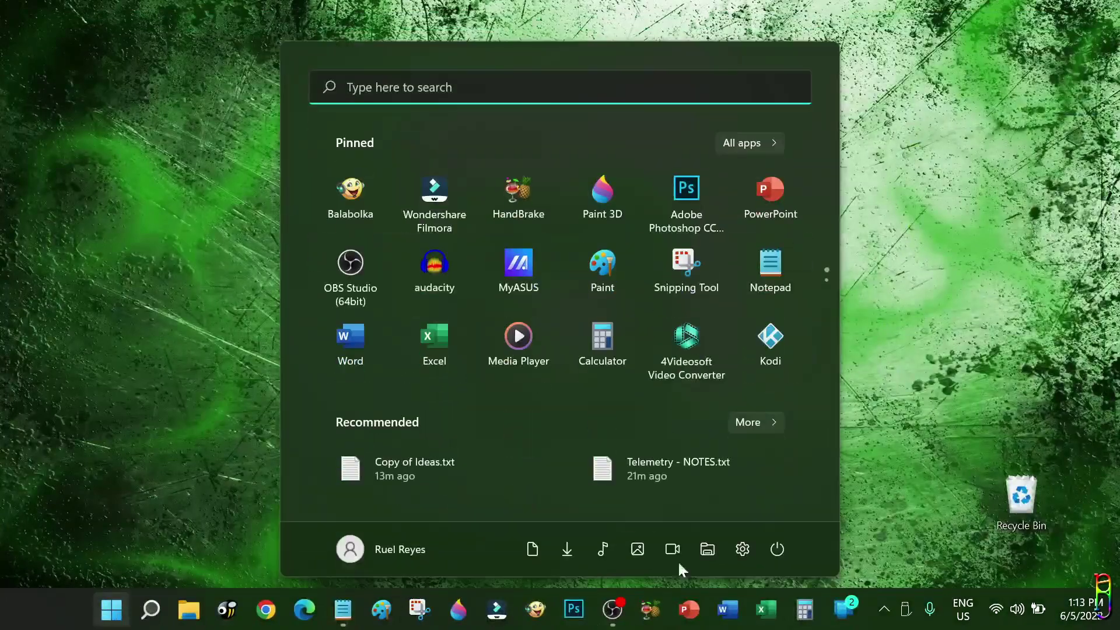
pyautogui.click(778, 549)
pyautogui.press('Escape')
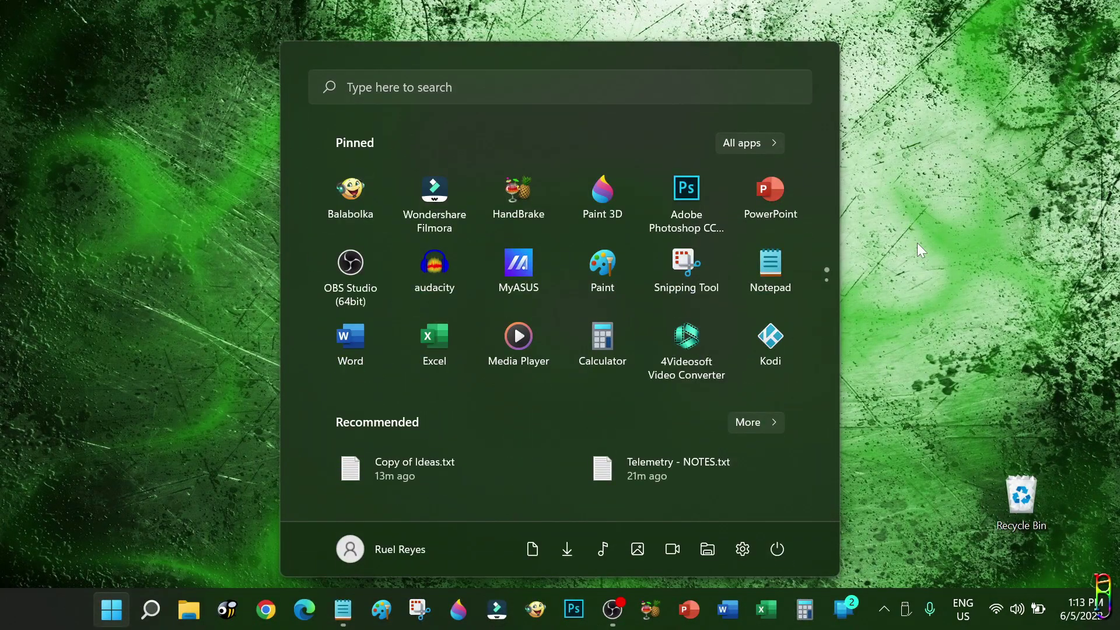
pyautogui.click(917, 249)
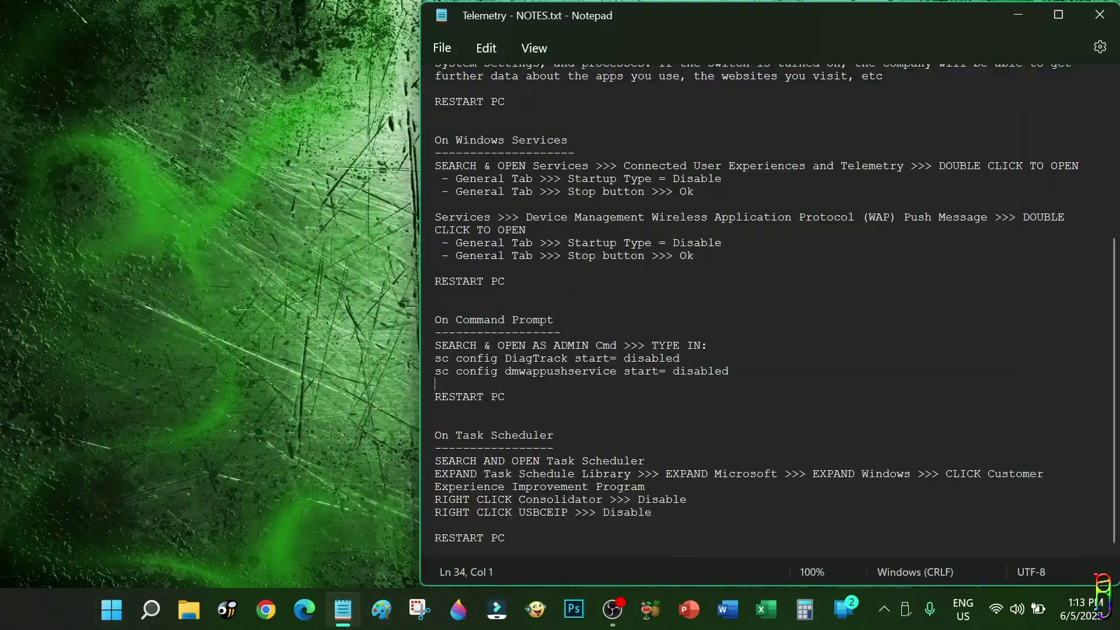
# Highlight the On Microsoft Logs and On Windows Services sections of the telemetry notes
pyautogui.scroll(4, 758, 309)
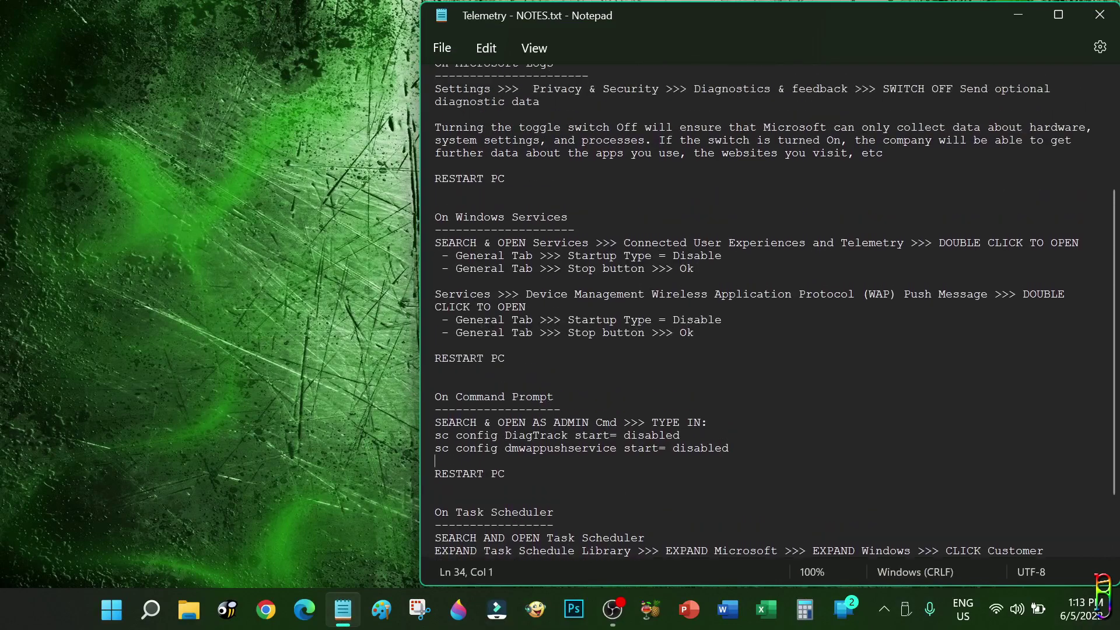
pyautogui.moveTo(435, 140); pyautogui.dragTo(435, 281)
pyautogui.scroll(-2, 758, 309)
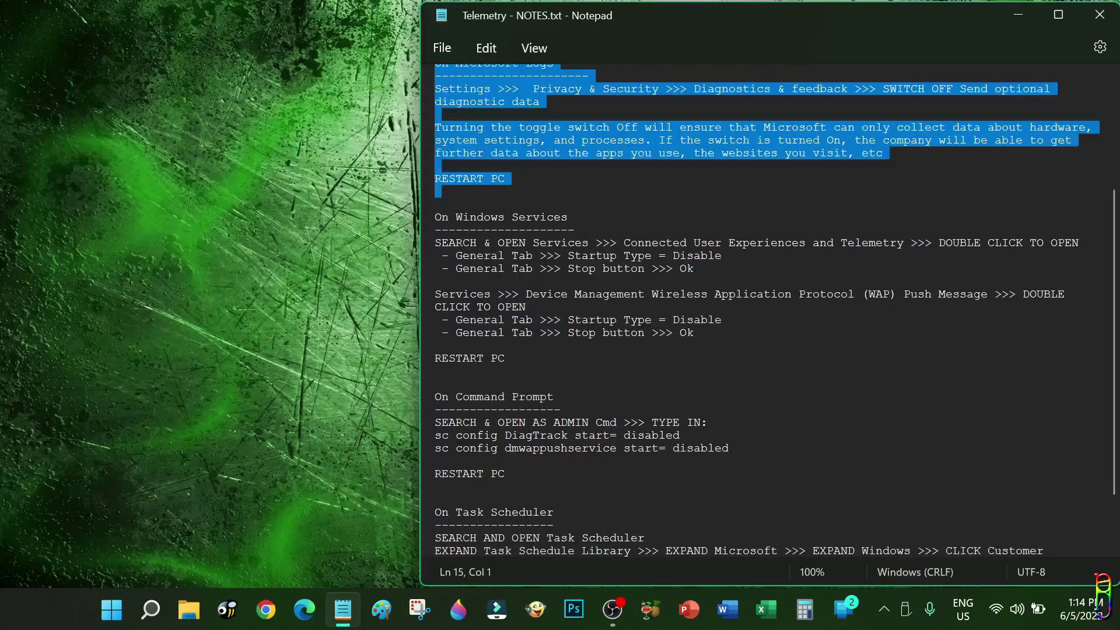
pyautogui.moveTo(435, 217); pyautogui.dragTo(505, 358)
# Maximize Notepad and highlight the On Command Prompt section
pyautogui.click(1059, 24)
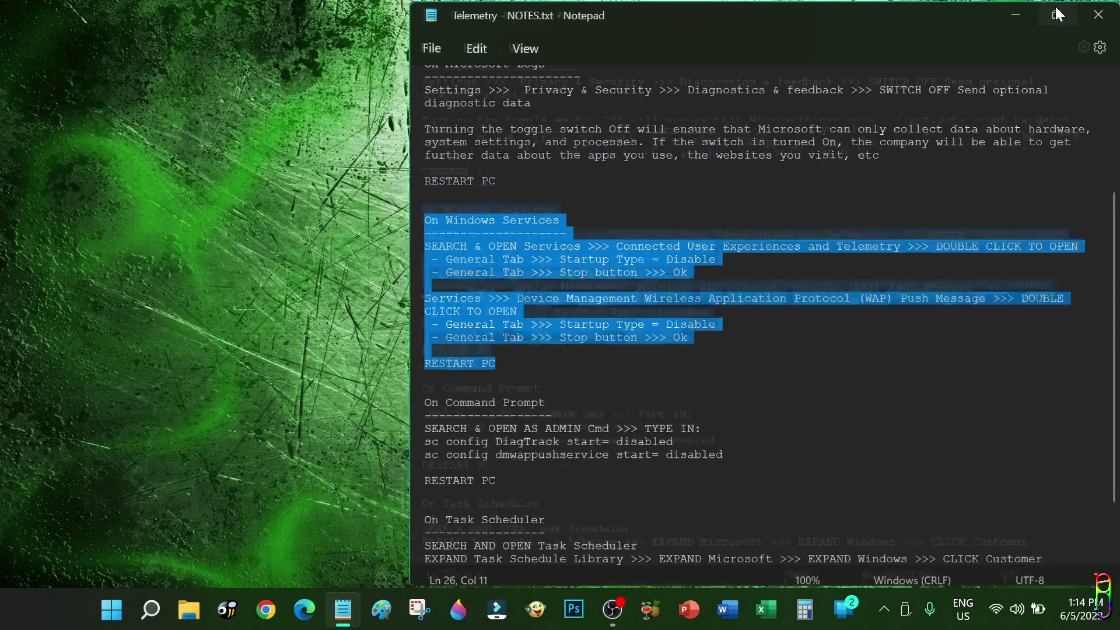
pyautogui.moveTo(13, 357); pyautogui.dragTo(84, 434)
pyautogui.scroll(-1, 564, 312)
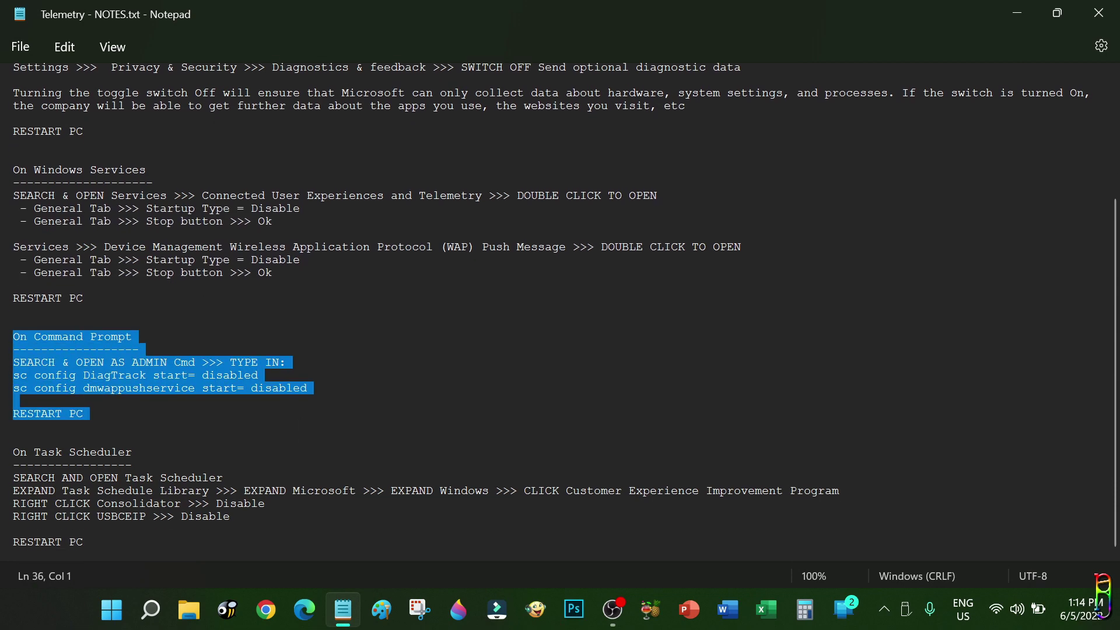